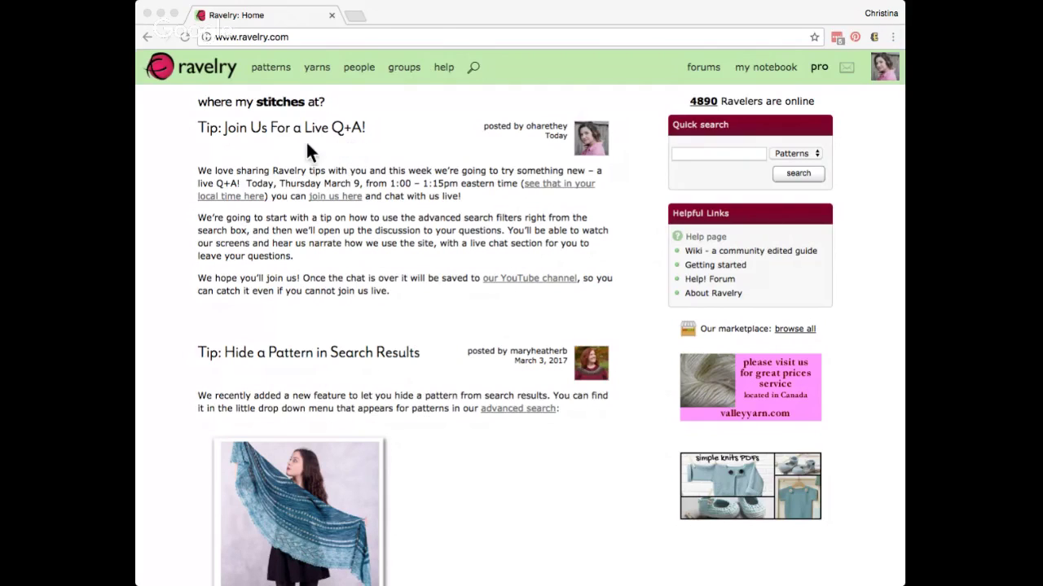
# - Open the advanced pattern search and filter the patterns to the Cardigan category
pyautogui.click(264, 69)
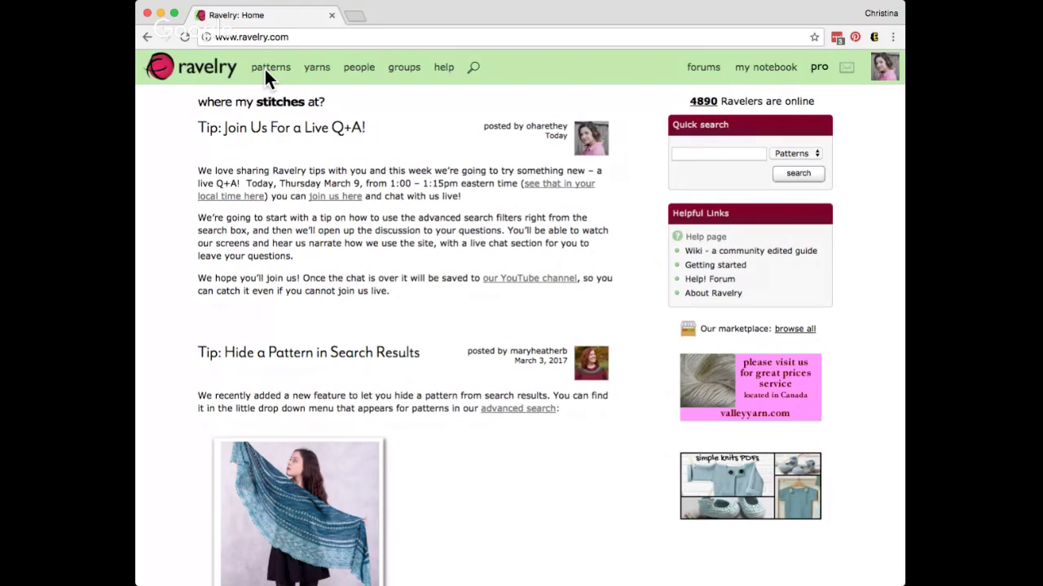
pyautogui.click(264, 67)
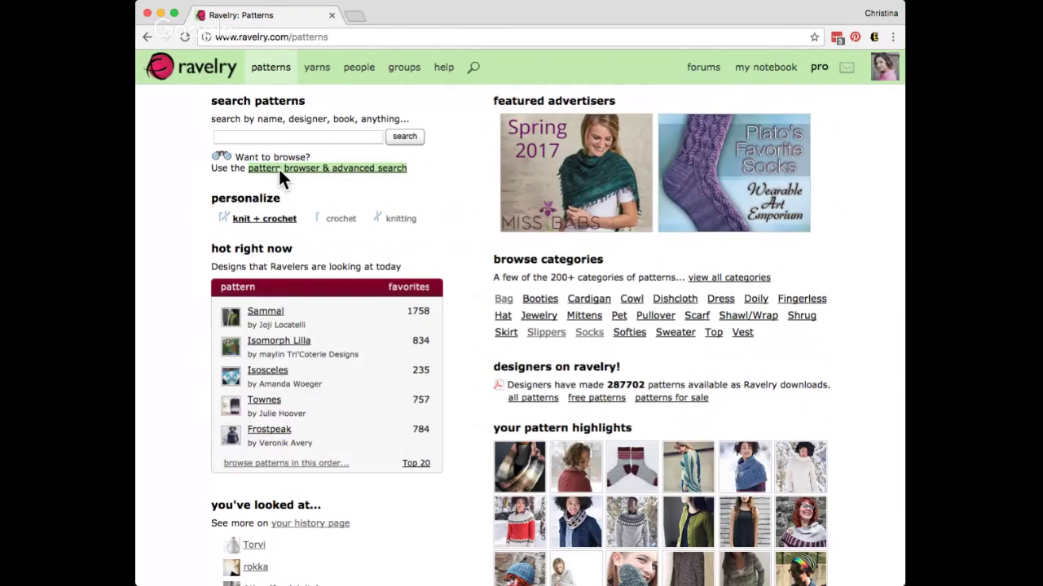
pyautogui.click(279, 169)
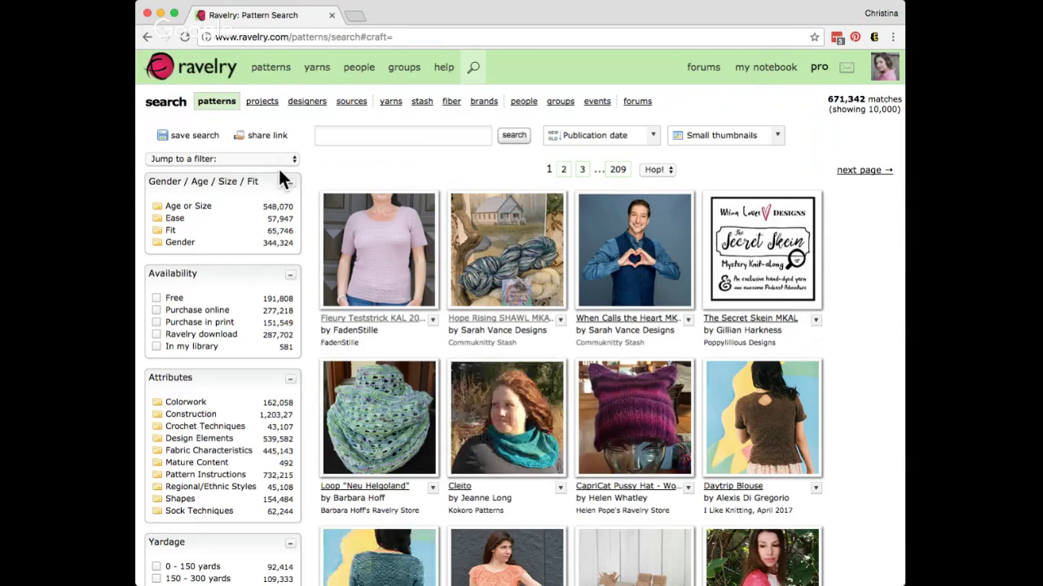
pyautogui.click(398, 135)
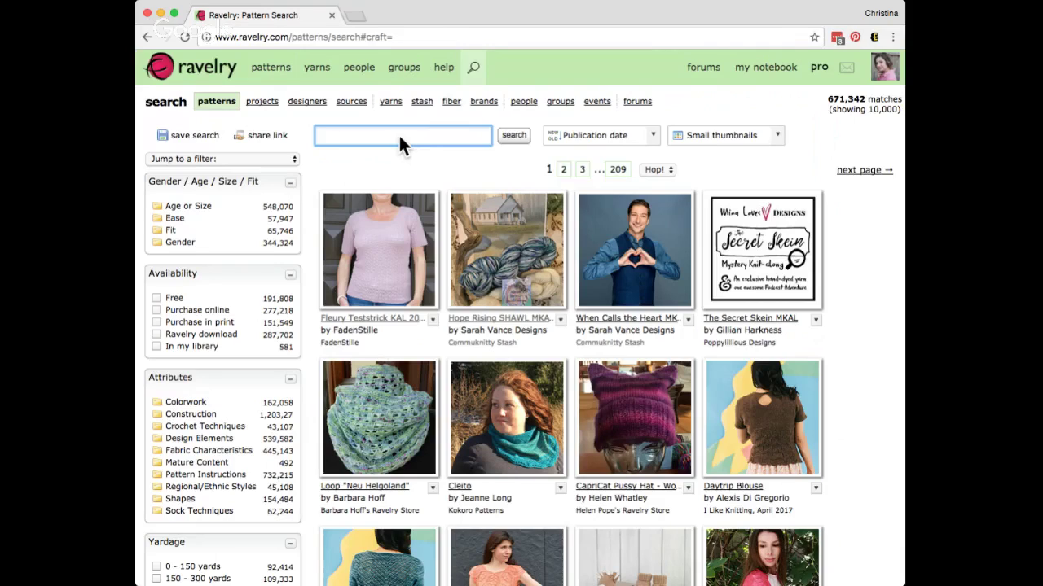
pyautogui.write('cardi')
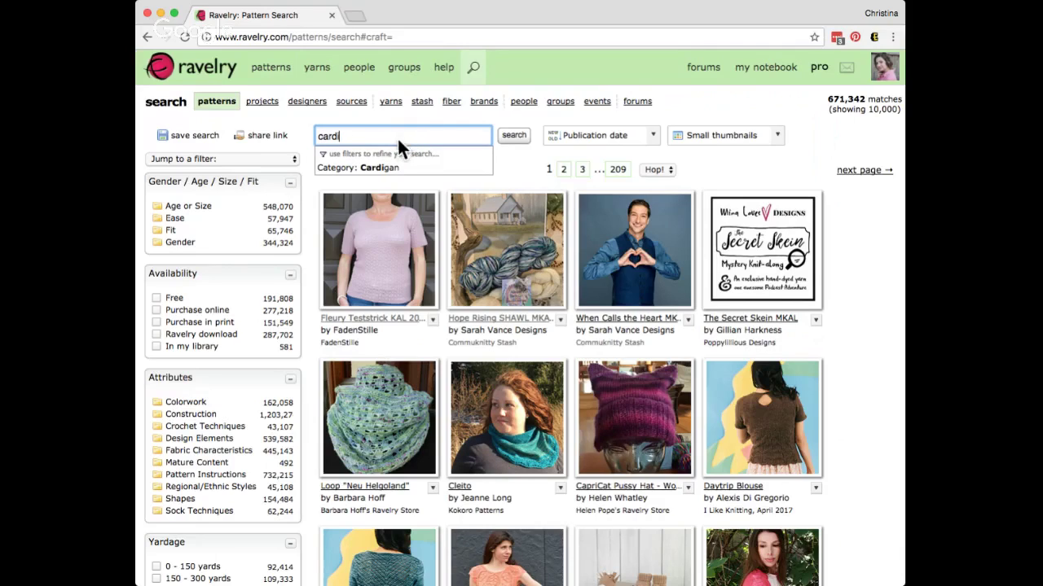
pyautogui.click(342, 168)
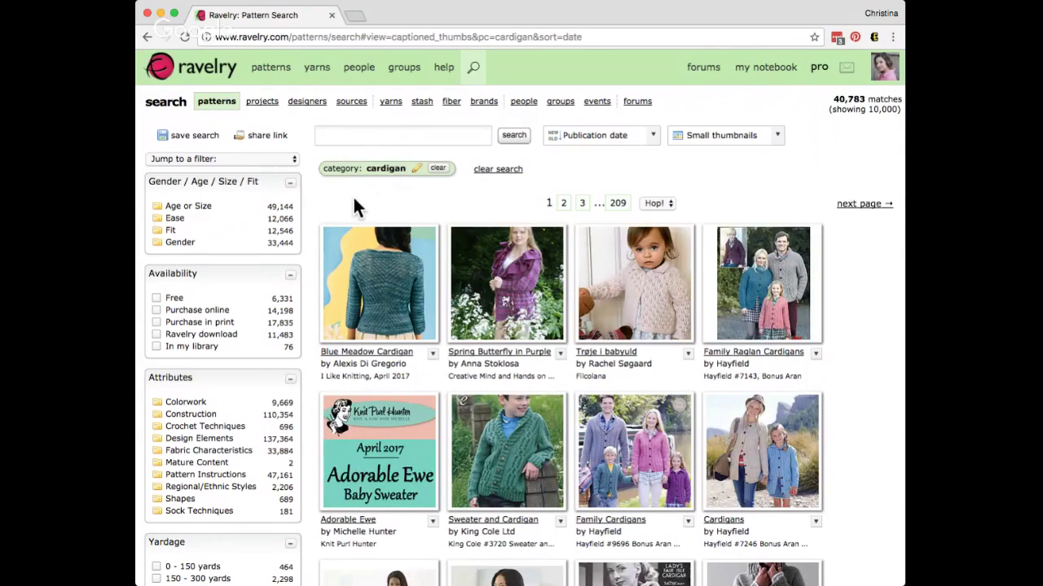
# - Narrow the cardigan patterns with the Fingering weight filter and the cables fabric characteristic
pyautogui.click(360, 142)
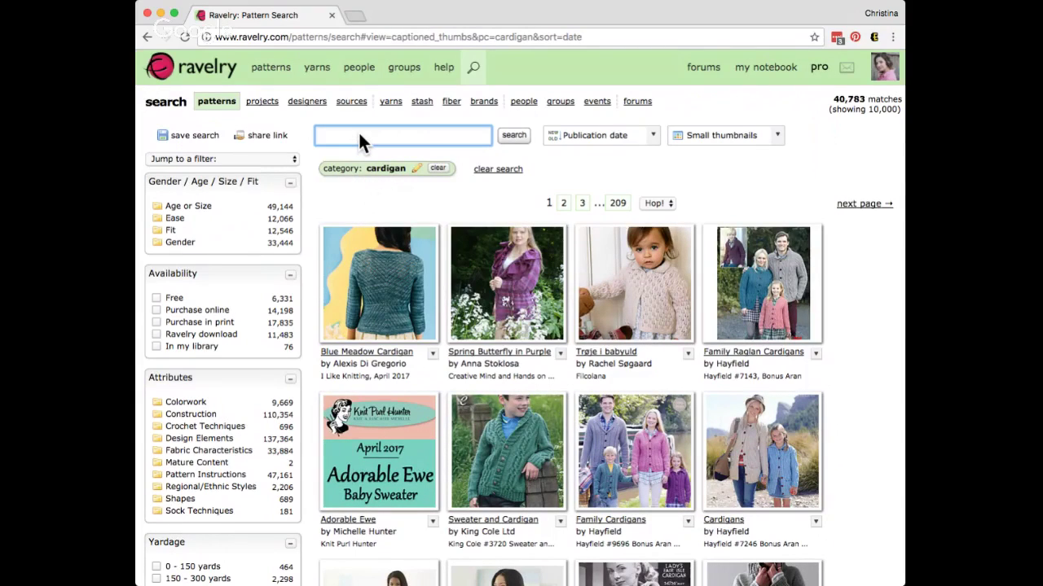
pyautogui.write('fingering')
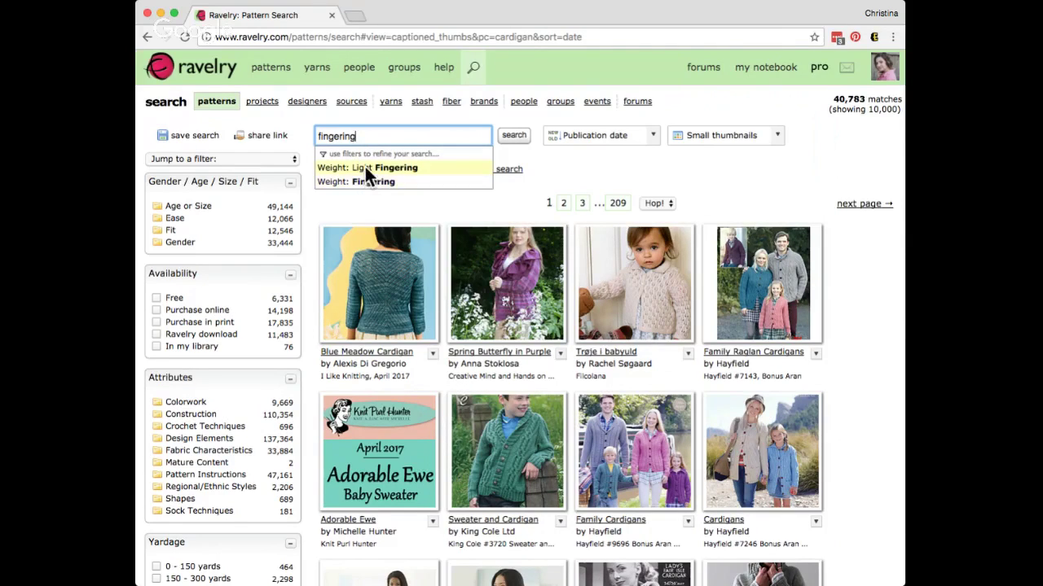
pyautogui.click(360, 180)
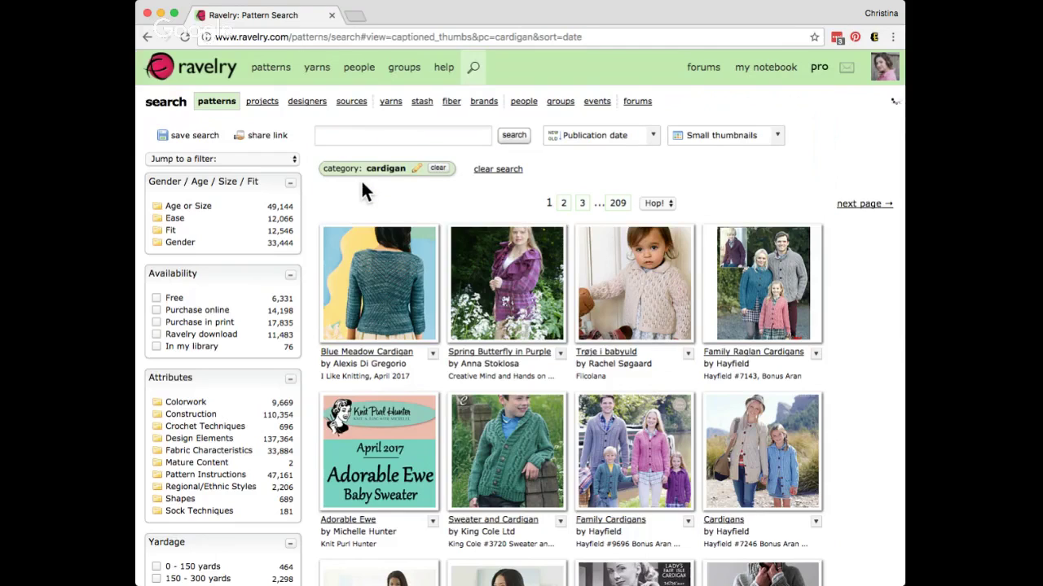
pyautogui.click(404, 134)
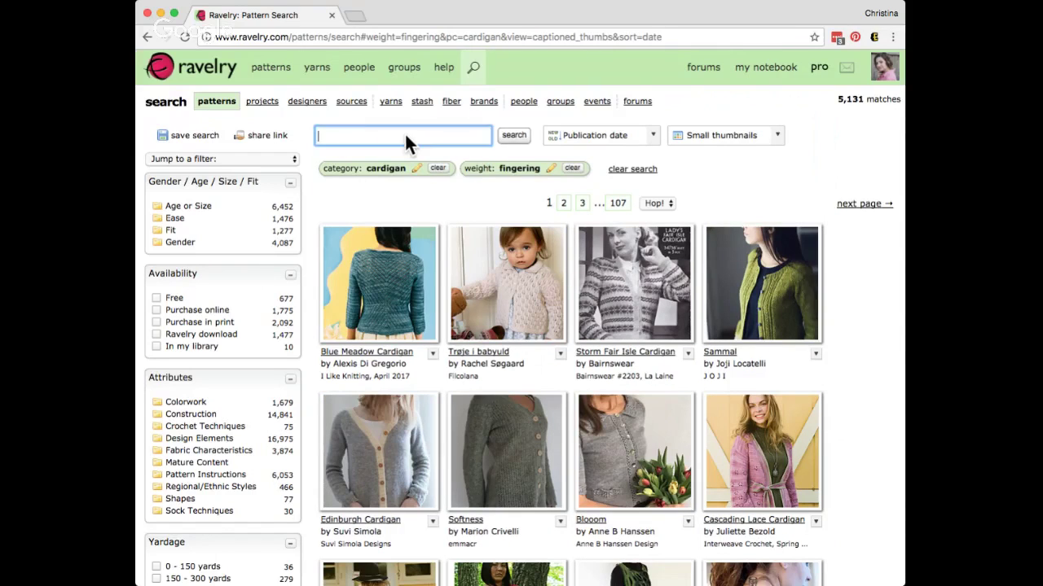
pyautogui.write('cables')
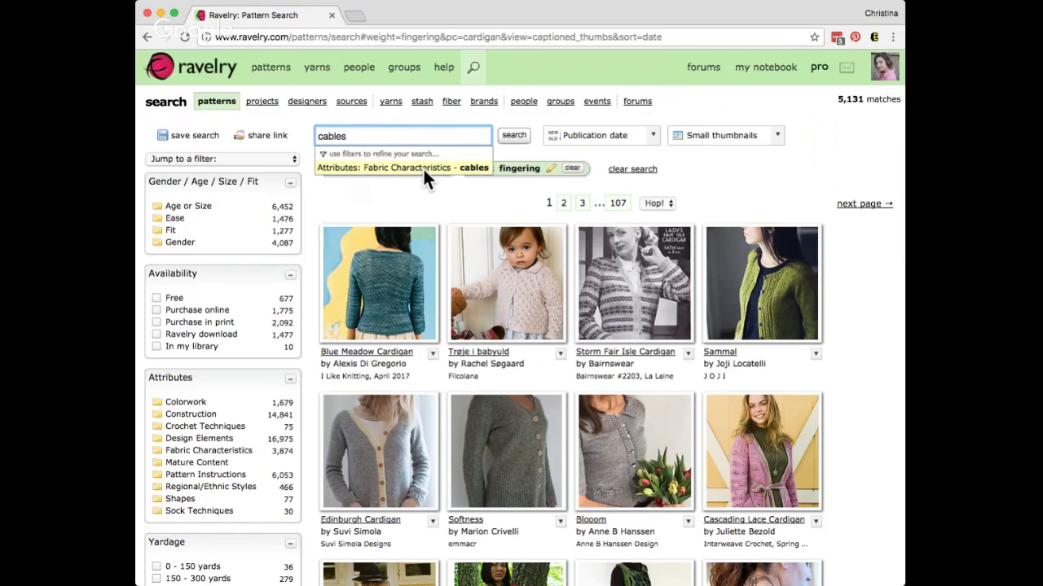
pyautogui.click(423, 168)
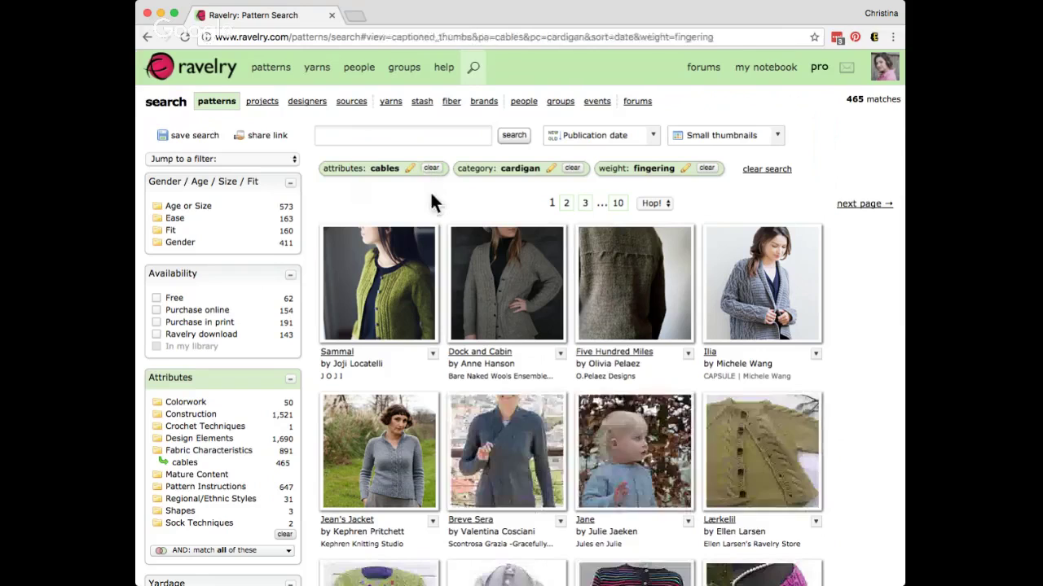
# - Try limiting the cabled fingering cardigans to patterns in the personal library, and remove that availability filter
pyautogui.click(430, 136)
pyautogui.write('librar')
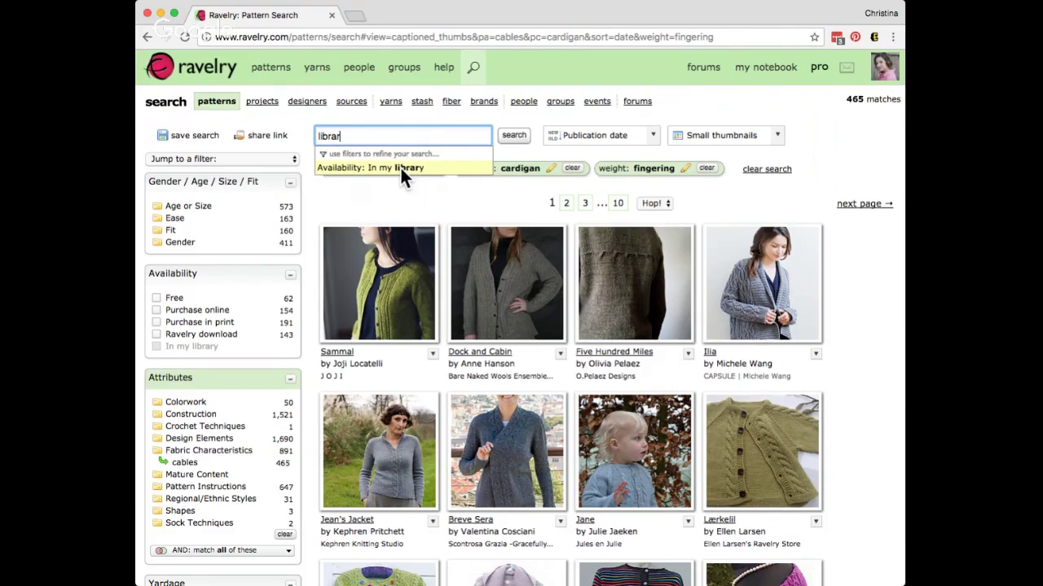
pyautogui.click(400, 167)
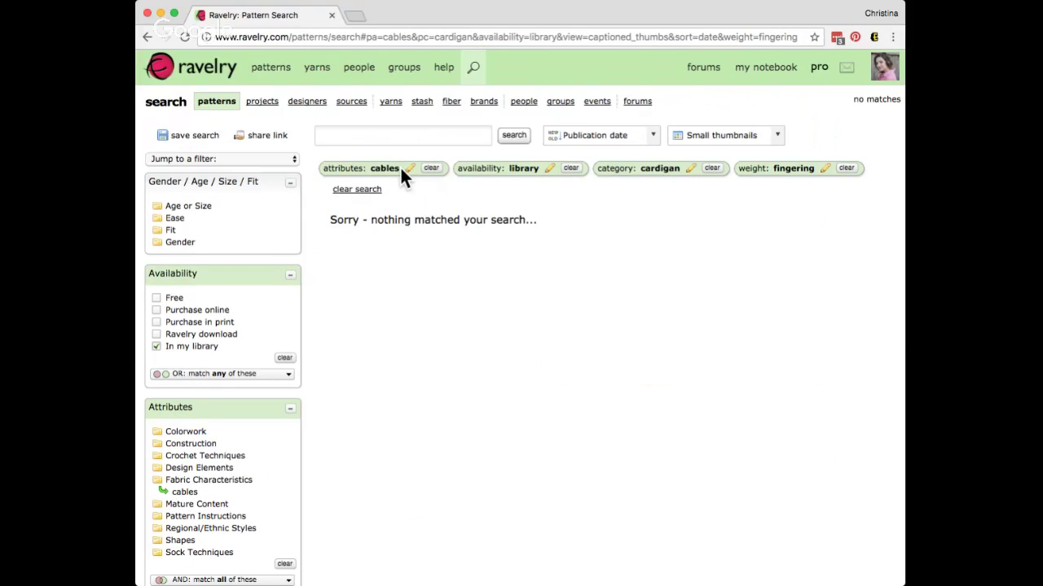
pyautogui.click(571, 168)
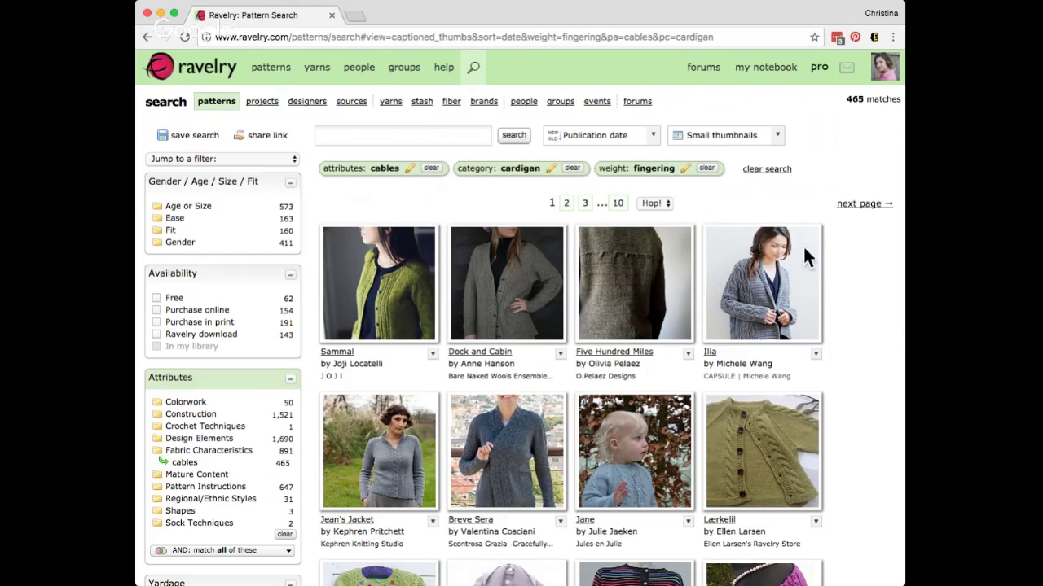
pyautogui.scroll(-1, 844, 244)
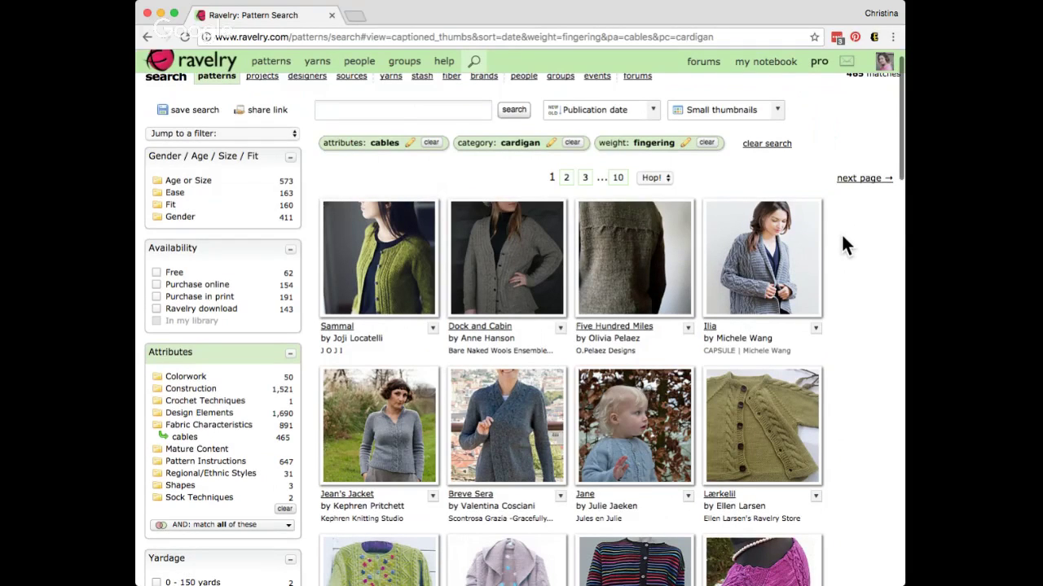
pyautogui.scroll(-5, 844, 244)
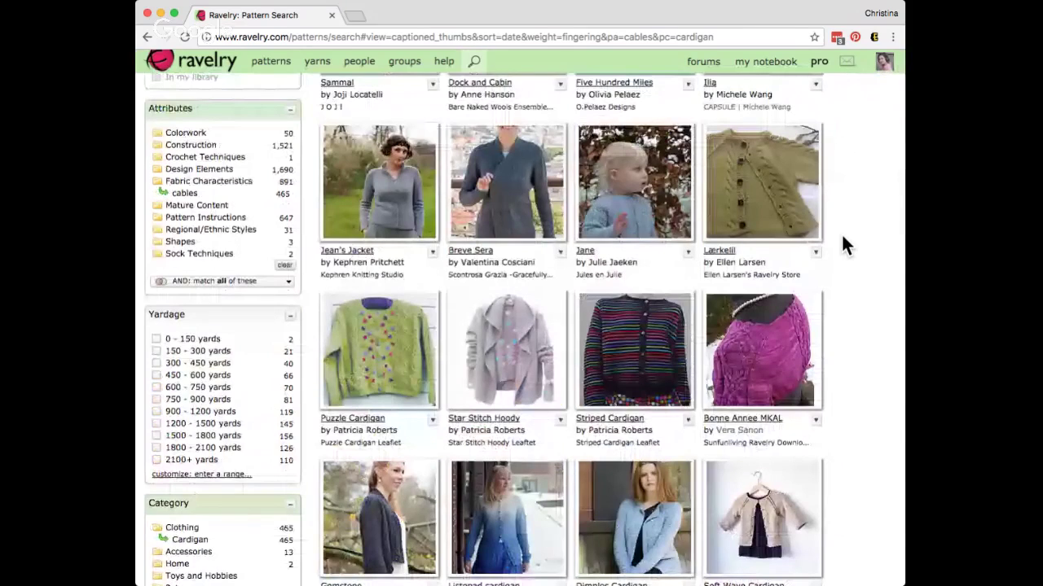
pyautogui.scroll(6, 841, 232)
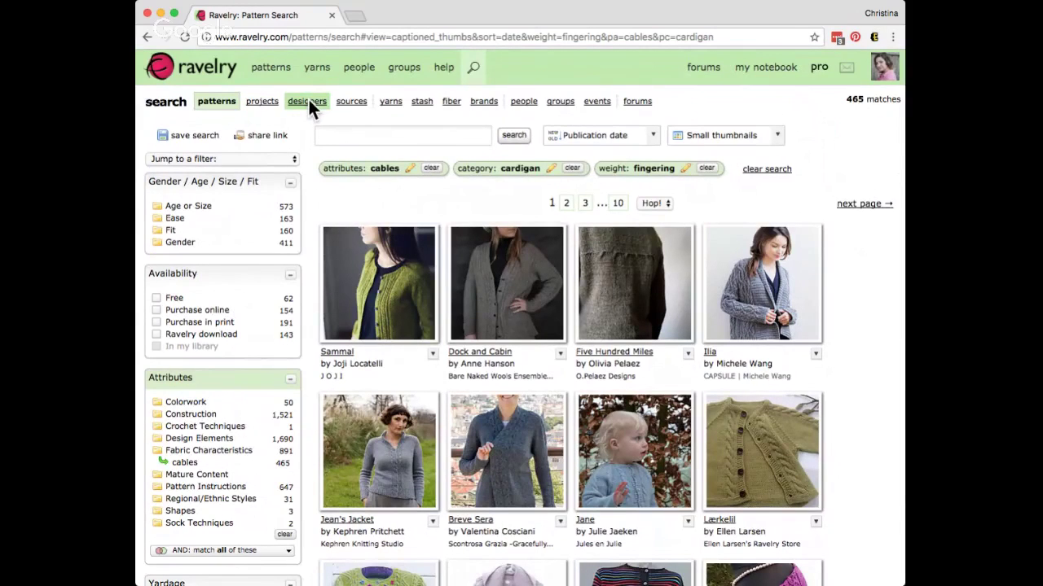
pyautogui.click(333, 136)
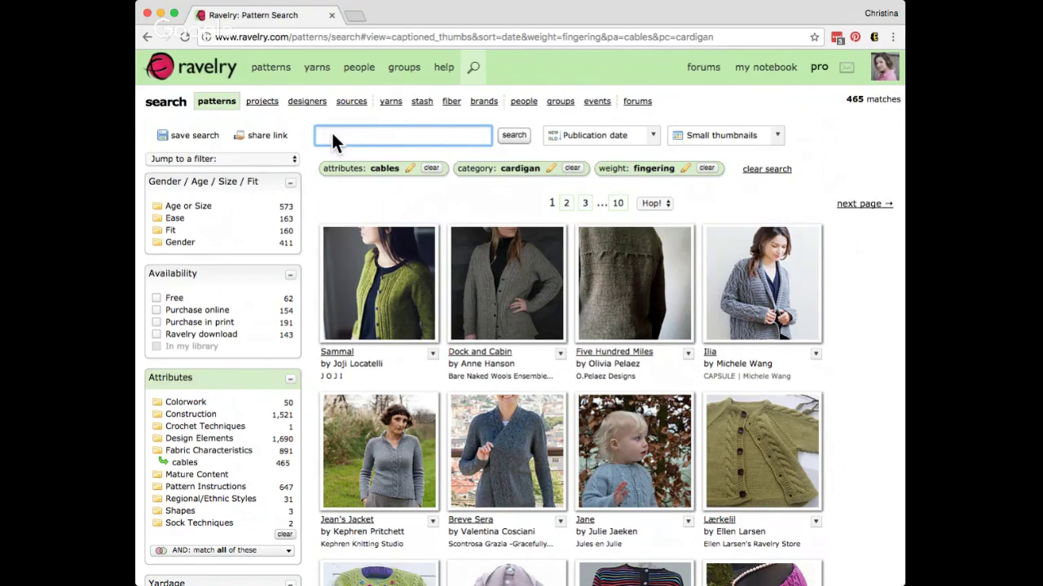
# - Open the macoun project from the notebook and add the Instagram photo captioned "Prepping for my next sweater" to it
pyautogui.moveTo(761, 70)
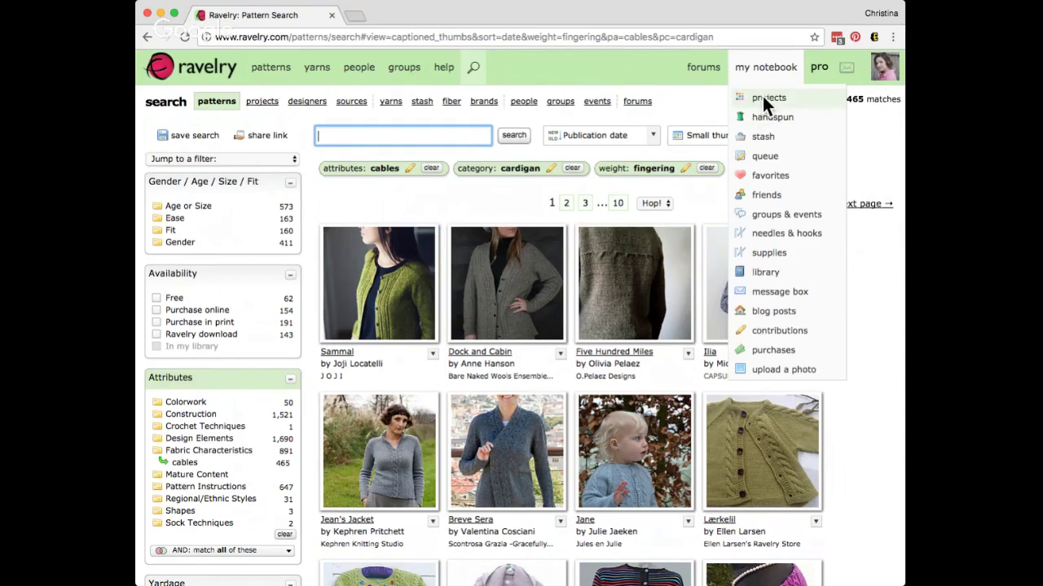
pyautogui.click(764, 98)
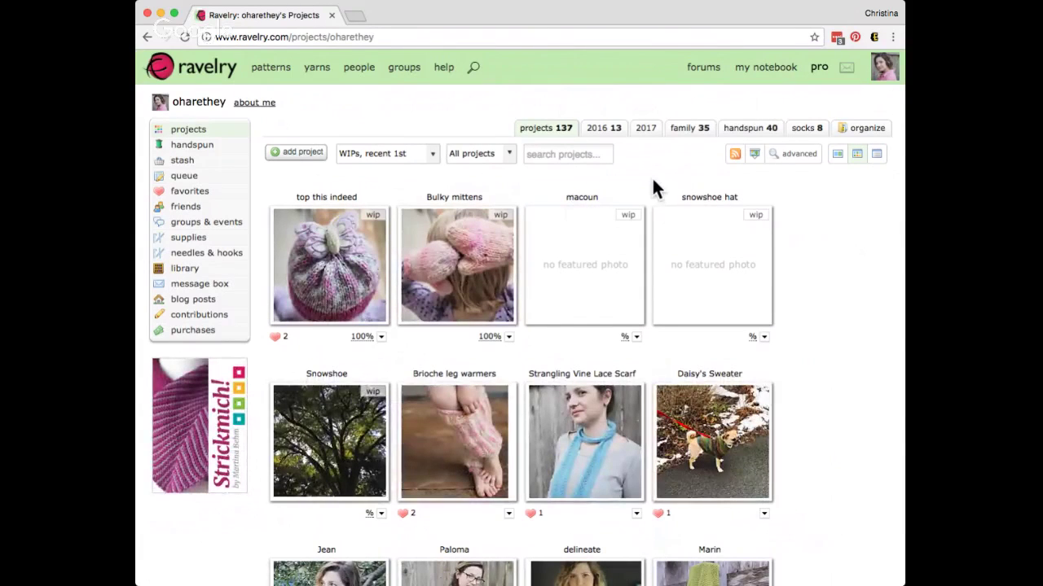
pyautogui.click(583, 198)
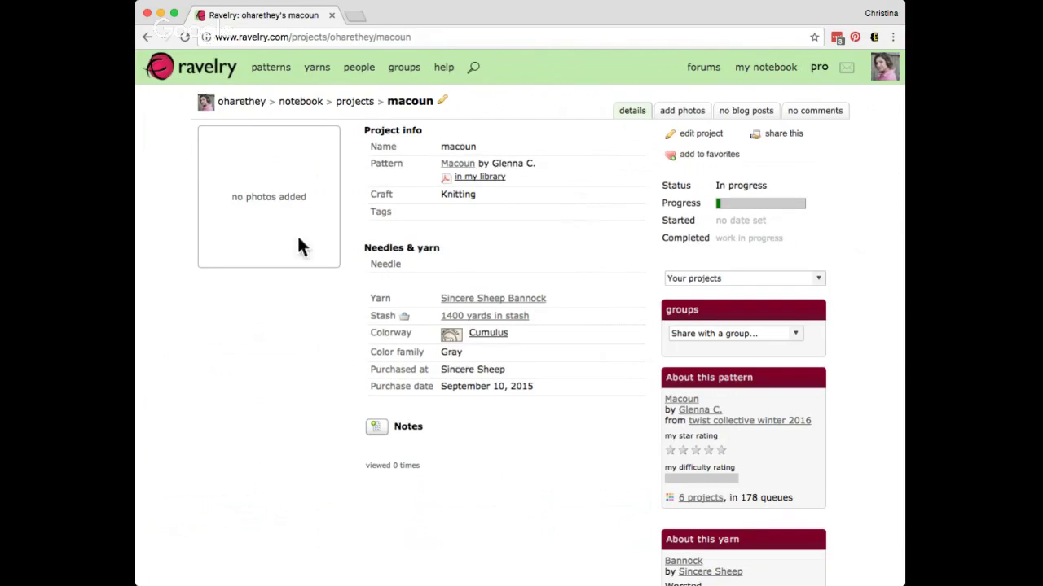
pyautogui.click(677, 114)
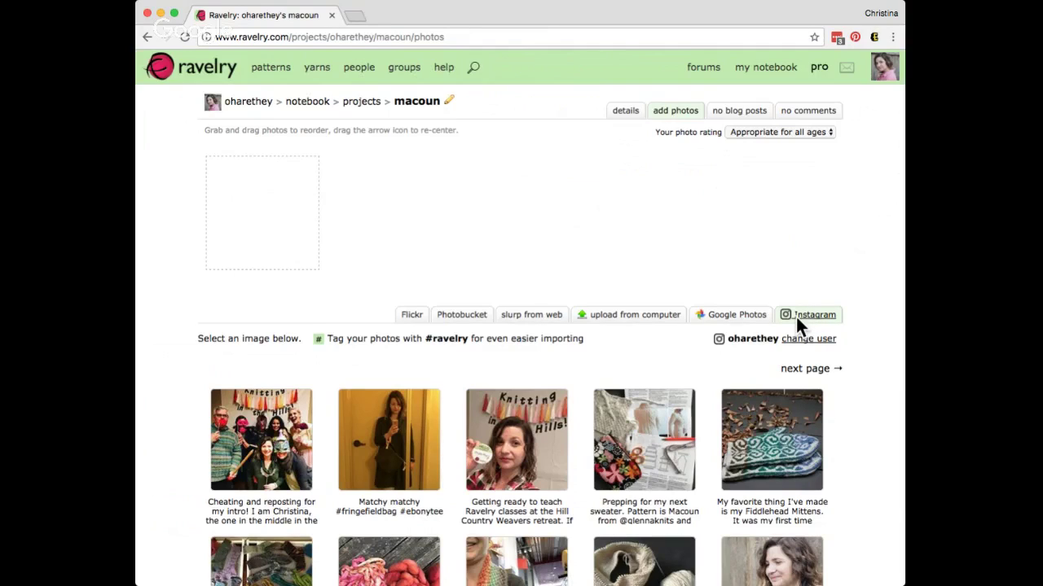
pyautogui.click(639, 448)
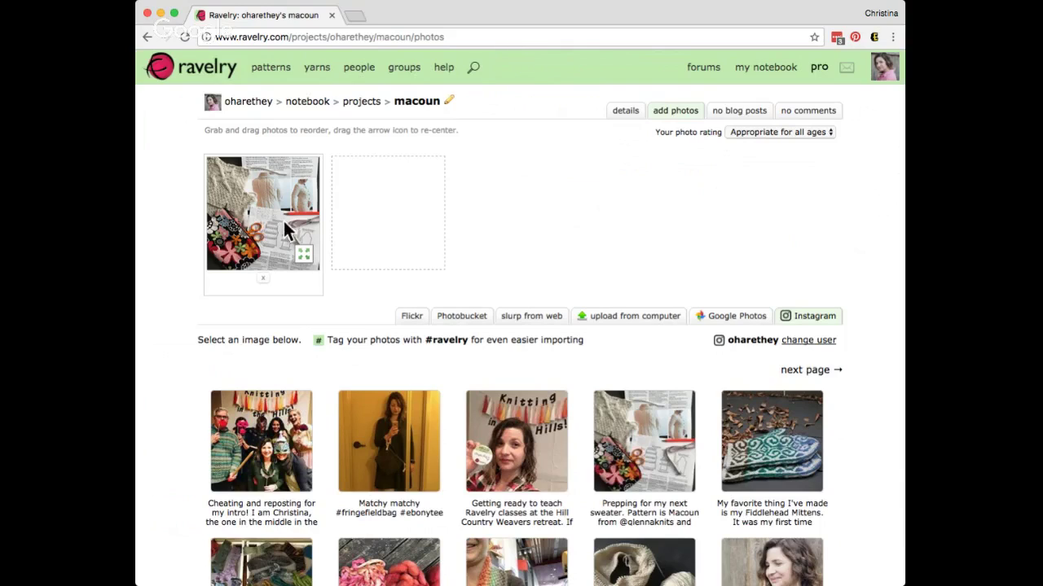
# - Look at the macoun project's photo import options for Google Photos and for uploading from the computer
pyautogui.click(727, 319)
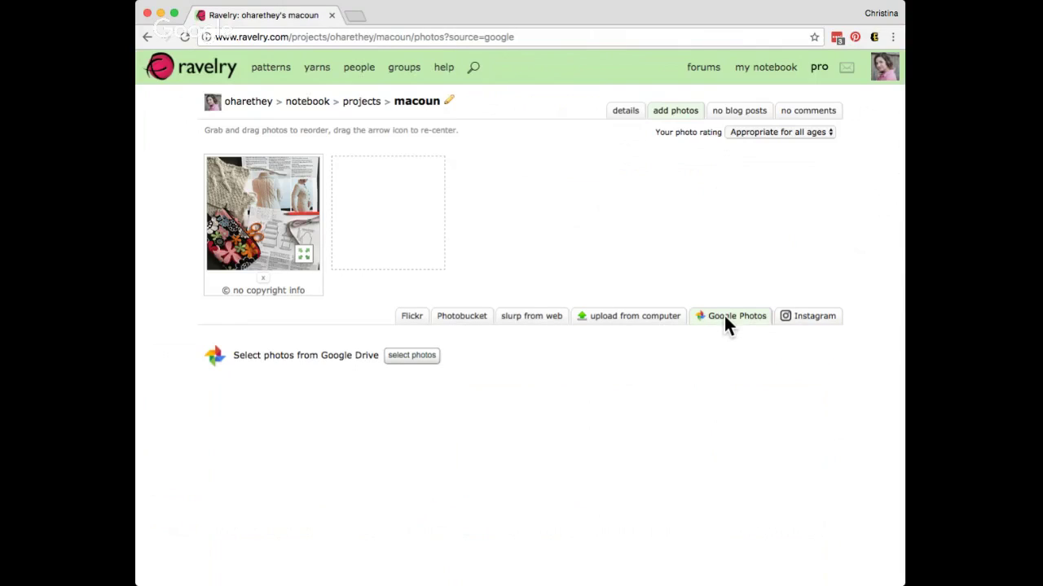
pyautogui.click(426, 355)
pyautogui.click(629, 317)
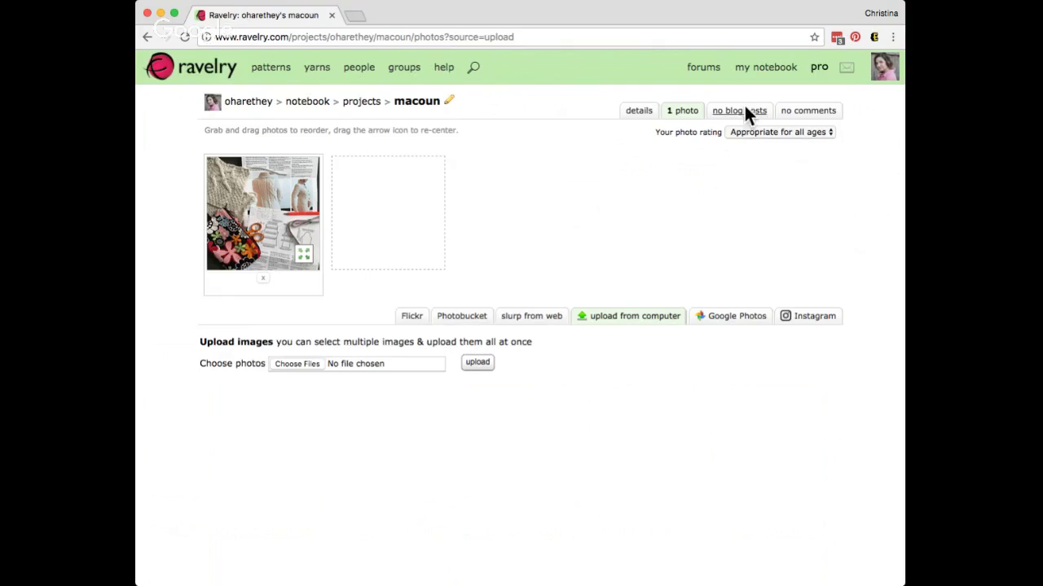
# - Upload the Cowl Neck Ebony Dress image from the computer with the notebook's quick photo upload
pyautogui.moveTo(757, 73)
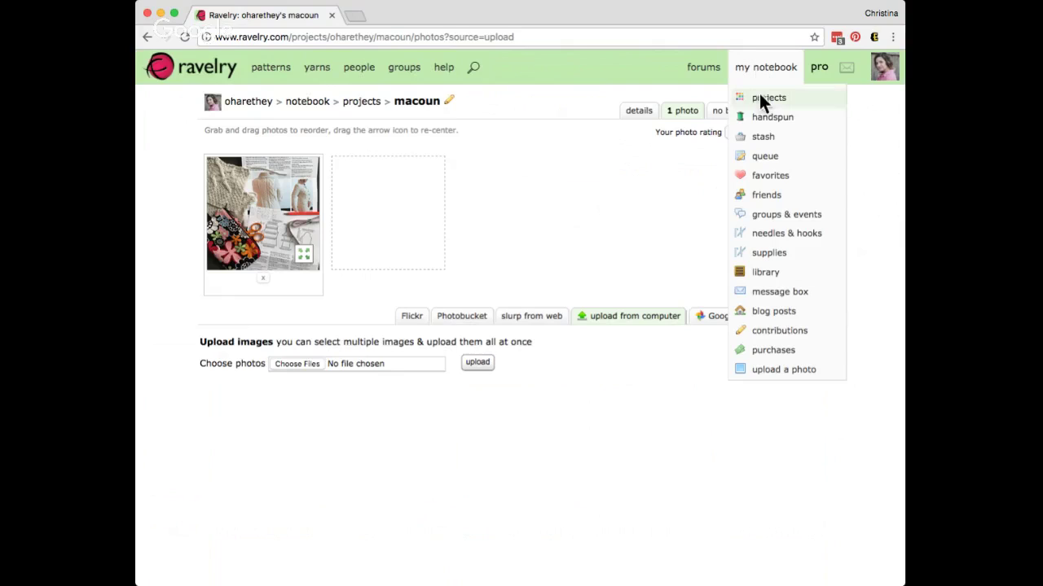
pyautogui.click(779, 371)
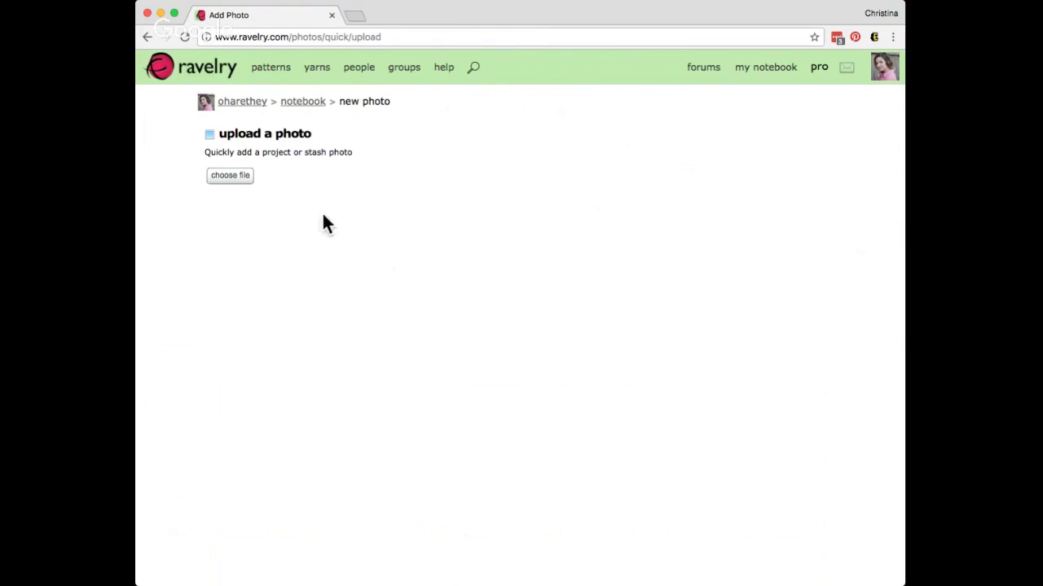
pyautogui.click(229, 175)
pyautogui.press('Return')
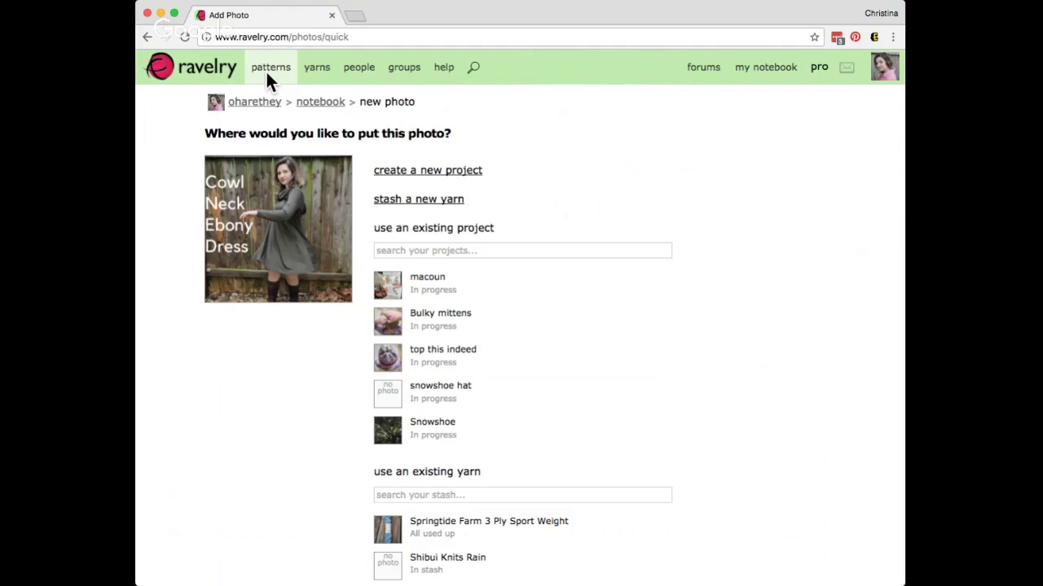
# - Open the advanced pattern search again and search for the keyword cardigan without a category filter
pyautogui.click(474, 70)
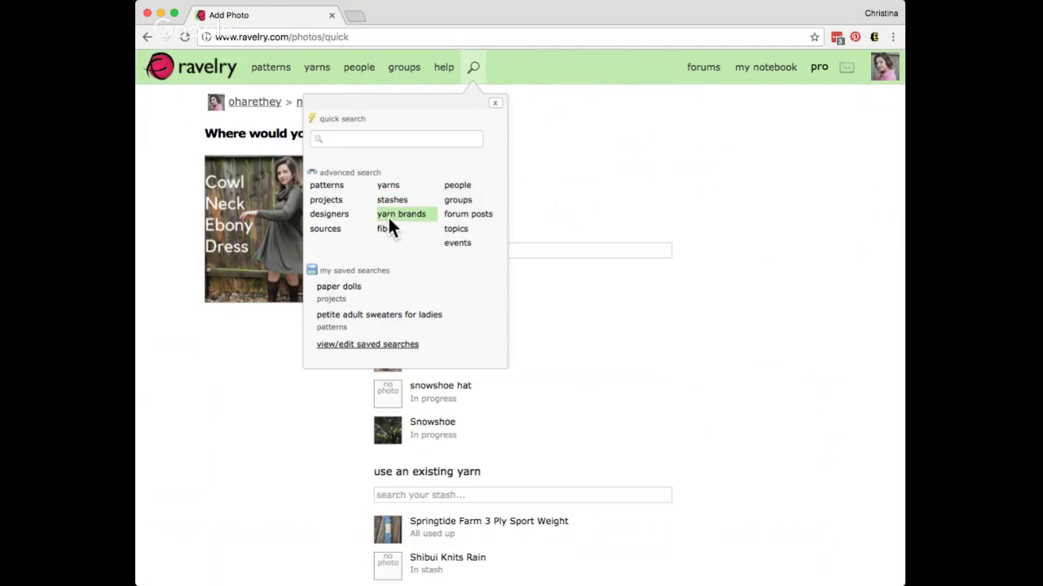
pyautogui.click(326, 186)
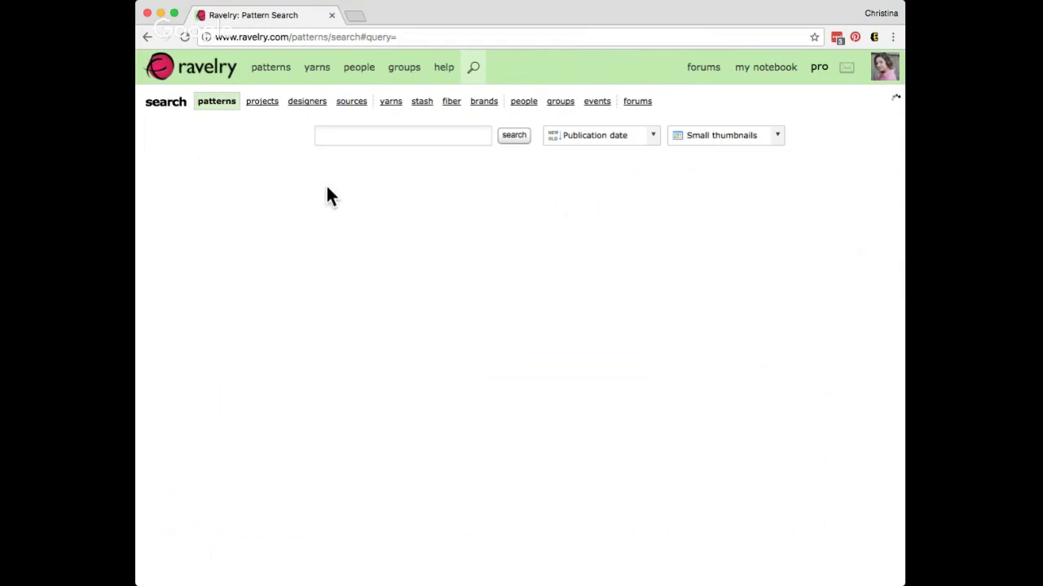
pyautogui.click(354, 136)
pyautogui.write('ca')
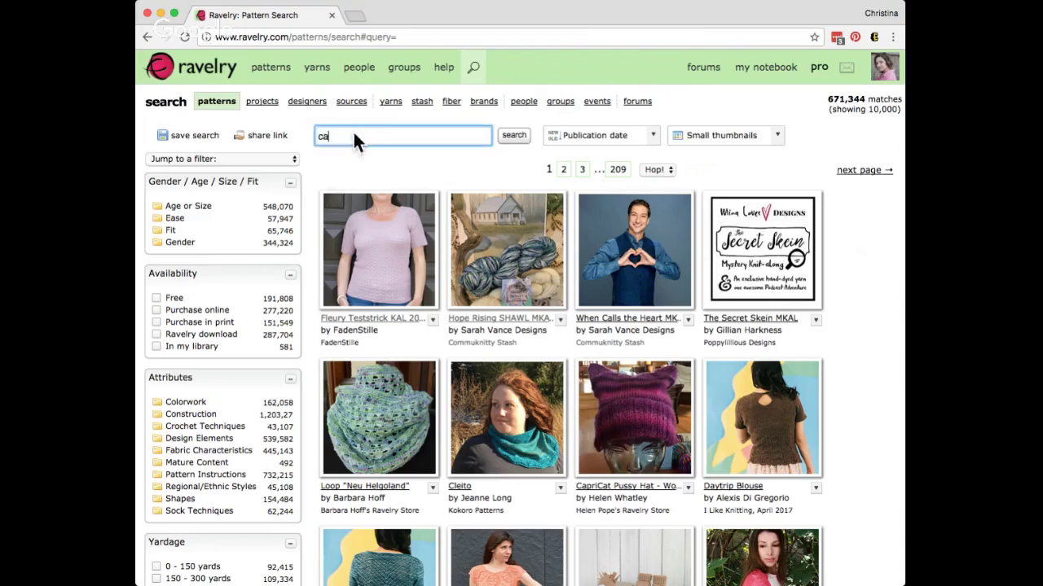
pyautogui.write('rdigan')
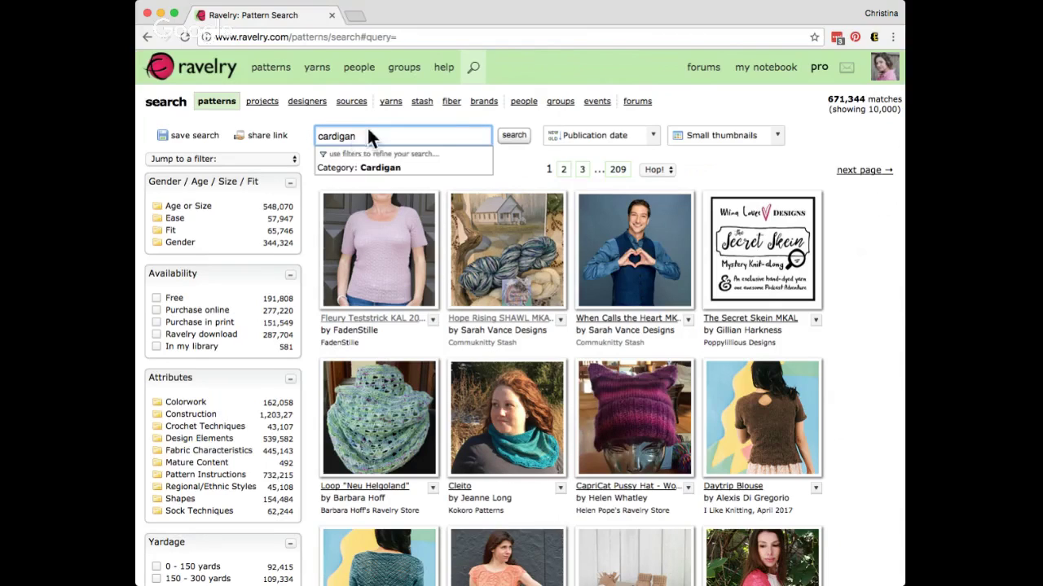
pyautogui.click(513, 135)
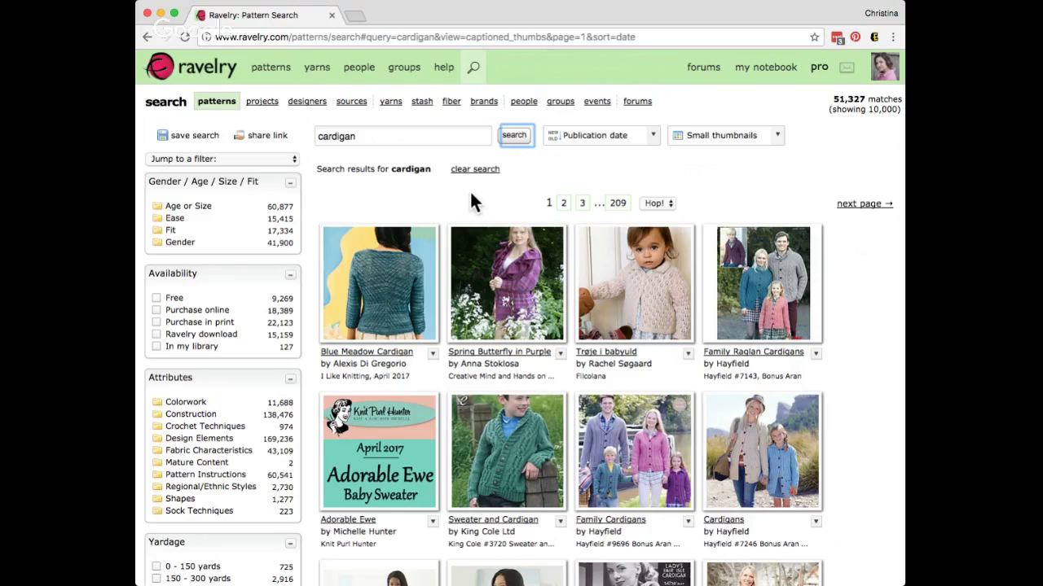
# - Replace the pattern search keyword with flag and run the search
pyautogui.moveTo(376, 138); pyautogui.dragTo(312, 143)
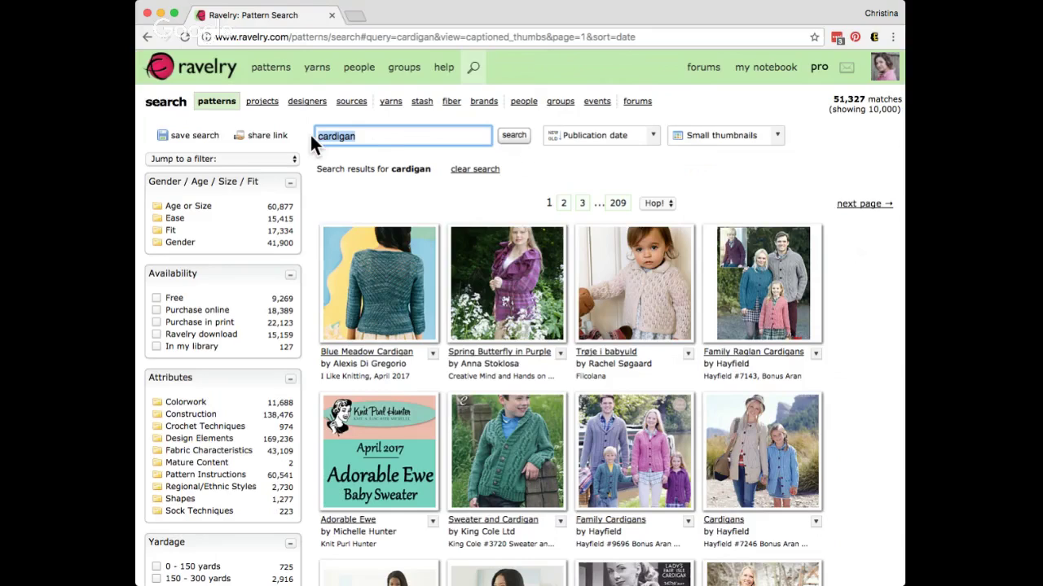
pyautogui.press('BackSpace')
pyautogui.write('flag')
pyautogui.click(508, 137)
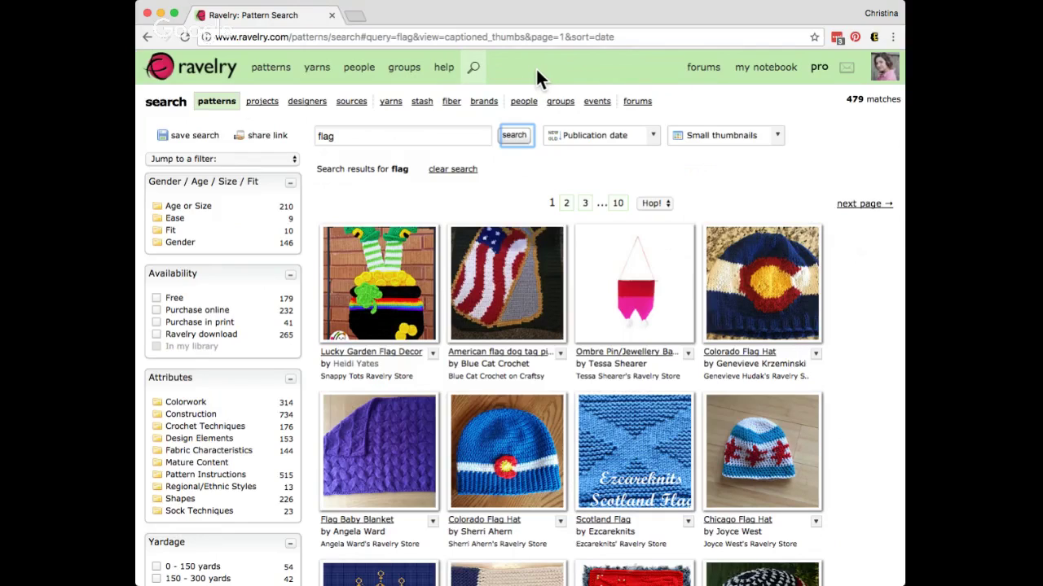
pyautogui.click(359, 19)
pyautogui.write('www.')
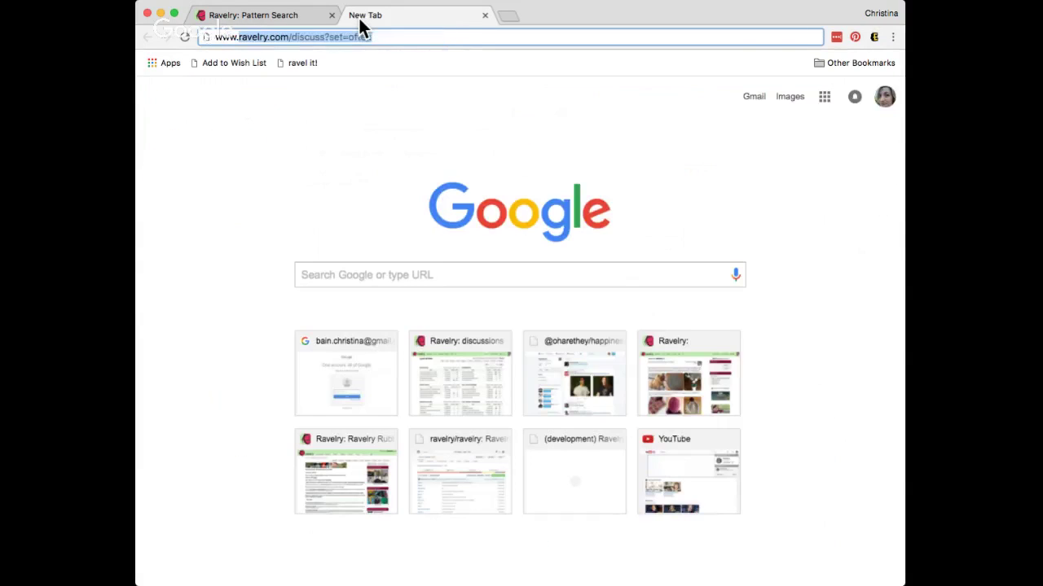
pyautogui.write('ravelry.com/swatch')
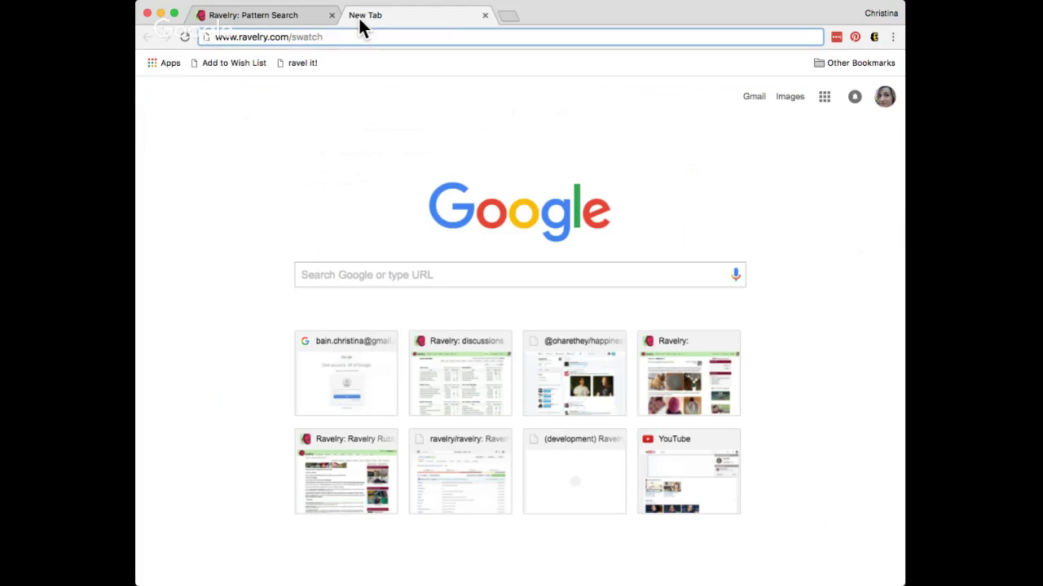
pyautogui.press('Return')
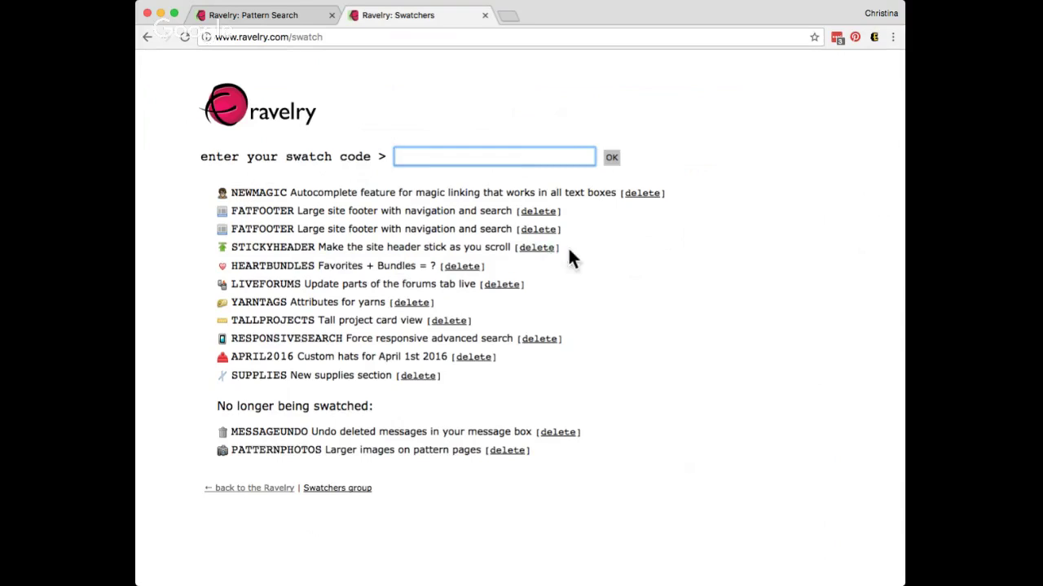
# - Delete the STICKYHEADER swatch and reload the pattern search page
pyautogui.click(543, 248)
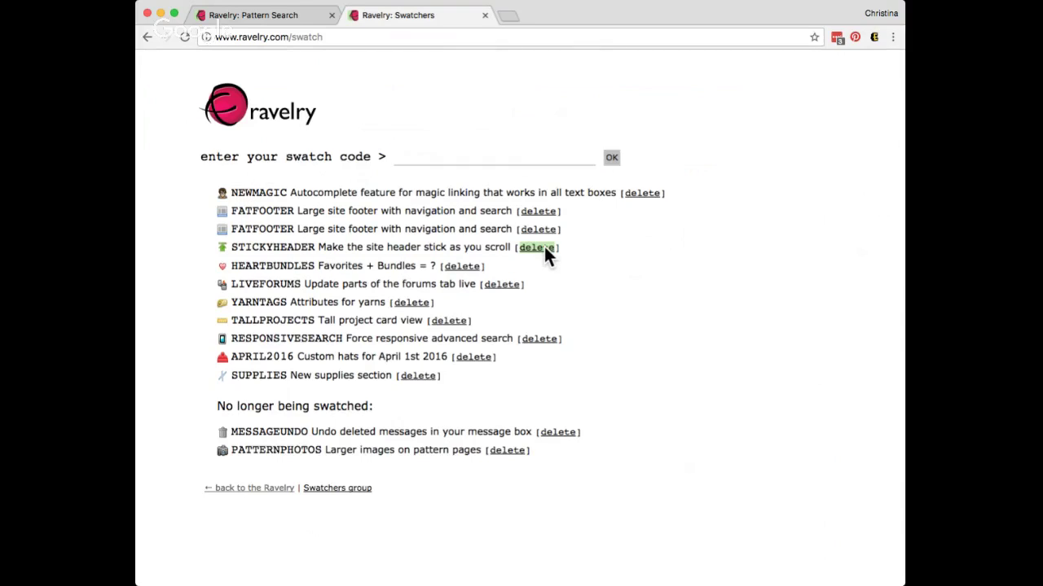
pyautogui.click(283, 19)
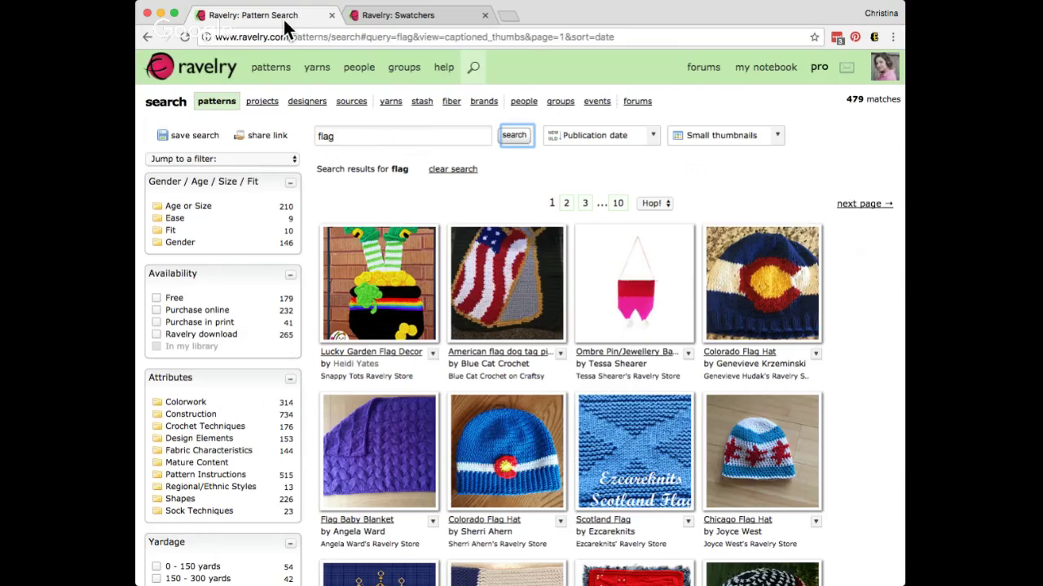
pyautogui.click(185, 35)
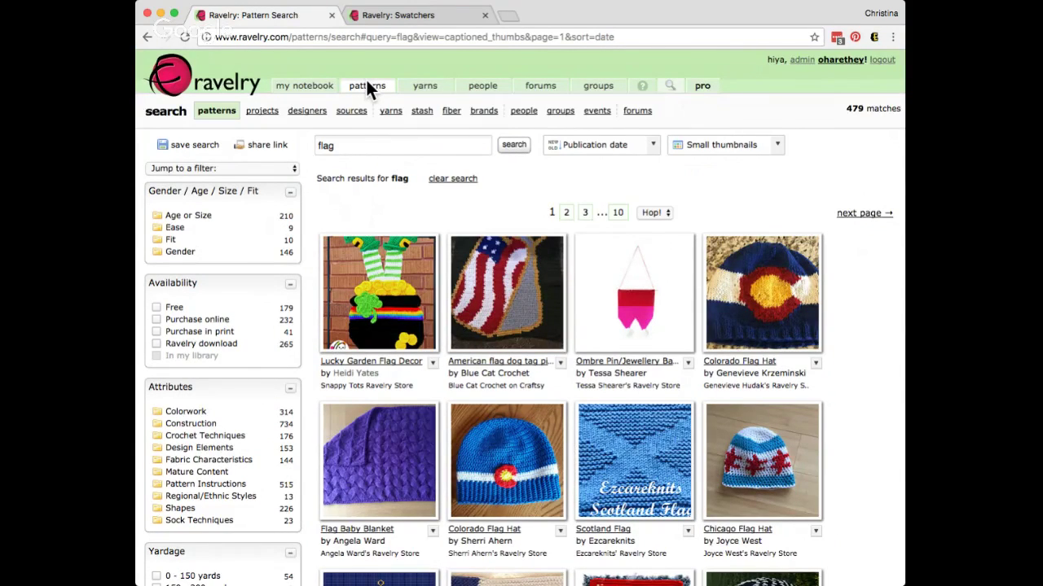
# - Enable the sticky site header with the swatch code STICKYHEADER and reload the pattern search page
pyautogui.click(417, 20)
pyautogui.click(419, 154)
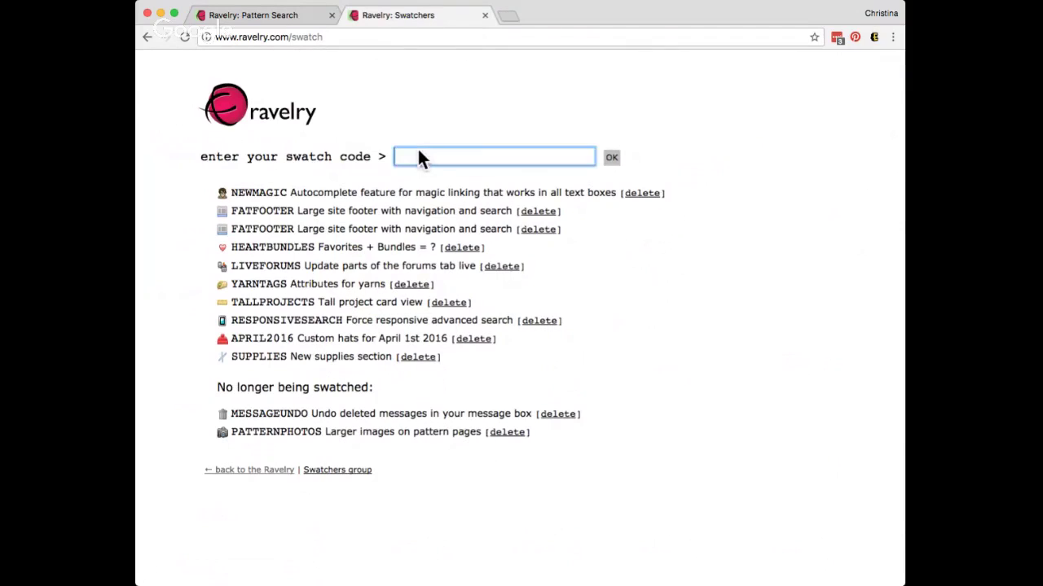
pyautogui.write('STICKYHEADER')
pyautogui.click(611, 158)
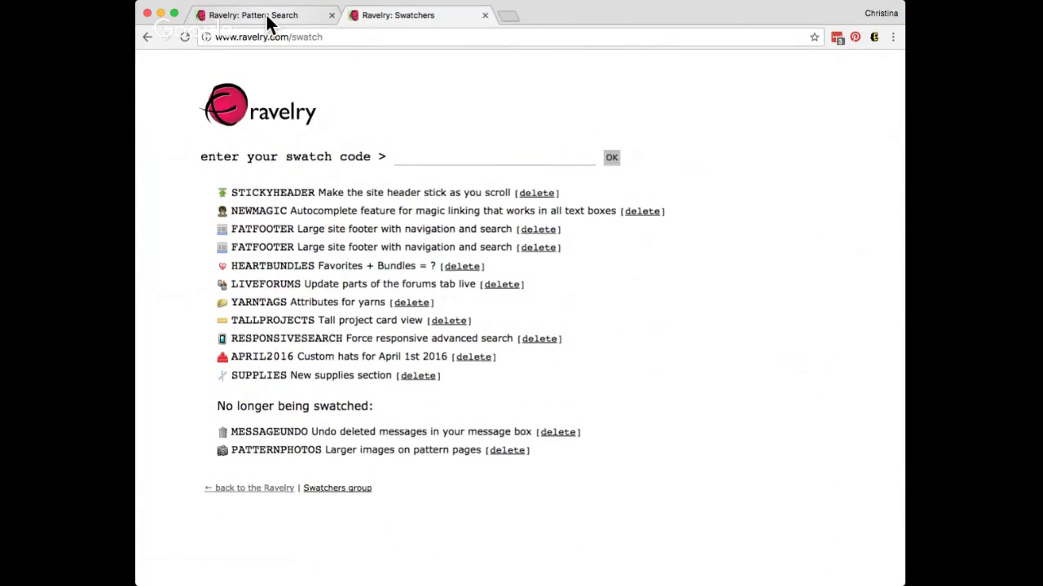
pyautogui.click(266, 14)
pyautogui.click(183, 37)
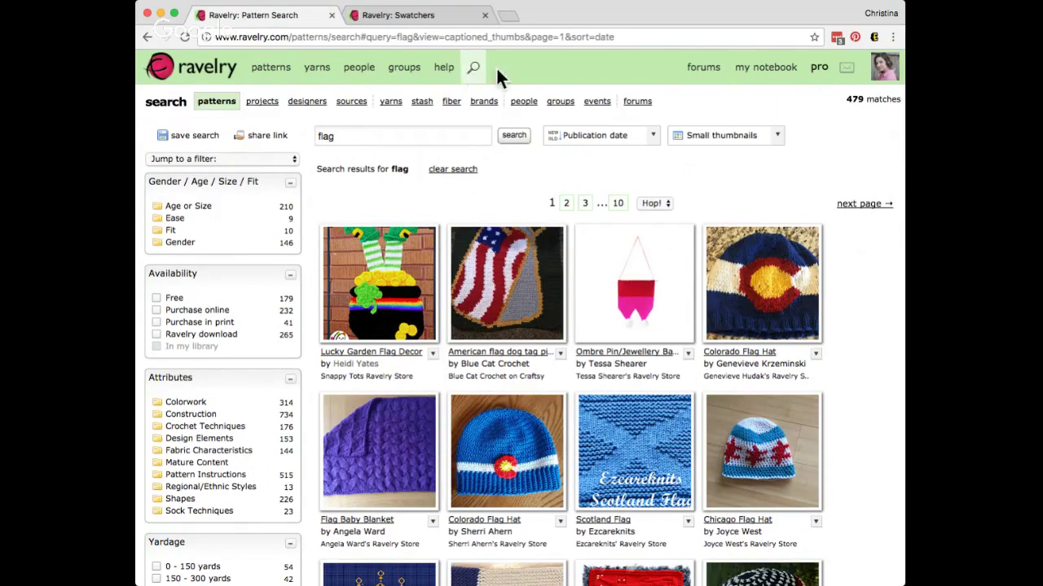
# - Look at the forums shortcuts and the notebook, message and profile entries in the site header
pyautogui.moveTo(705, 68)
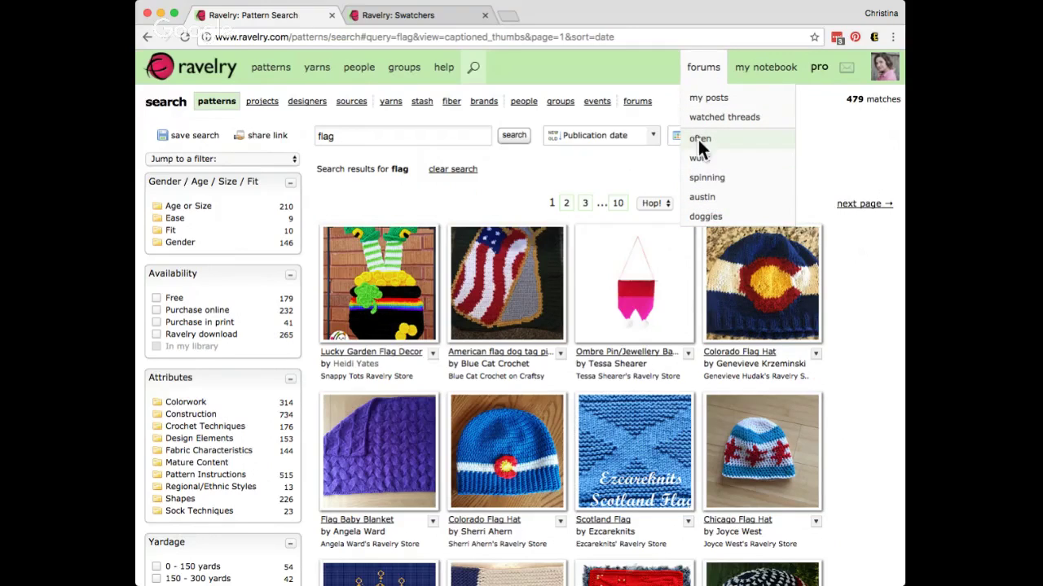
pyautogui.moveTo(756, 61)
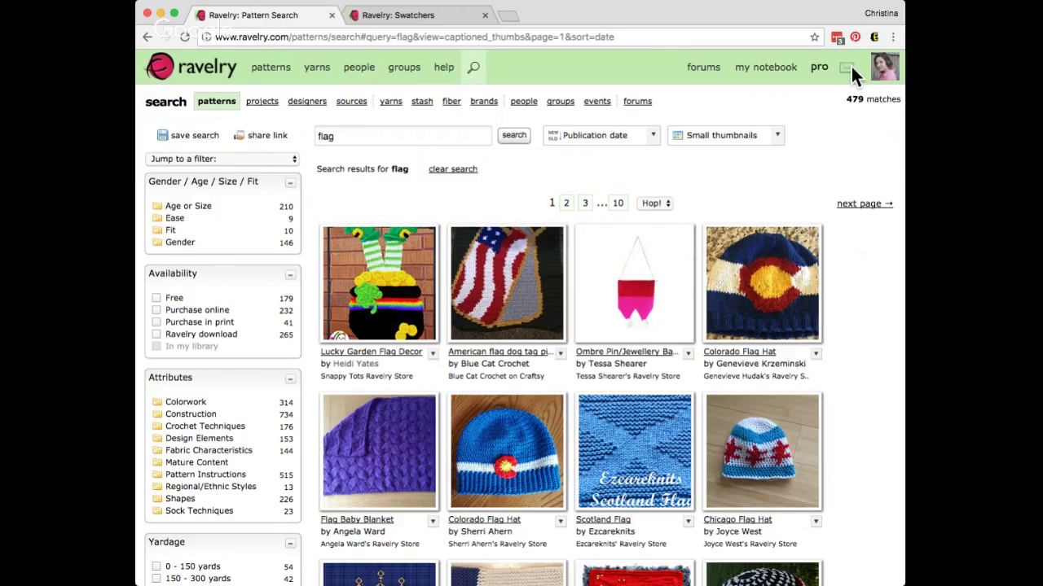
pyautogui.moveTo(881, 64)
# - Clear the flag search and try to find a tag filter in the pattern search
pyautogui.click(446, 173)
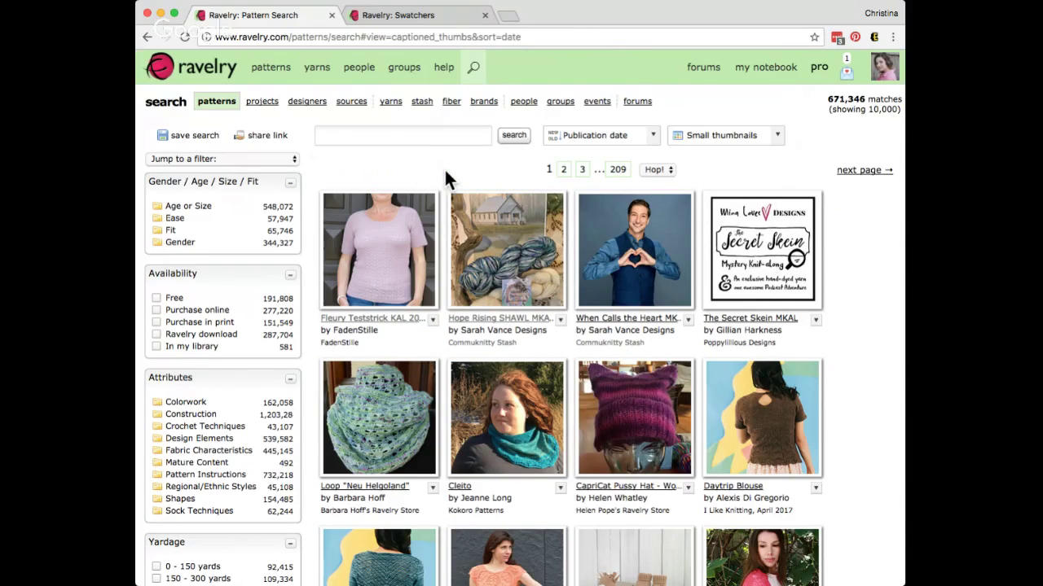
pyautogui.click(397, 139)
pyautogui.write('tag')
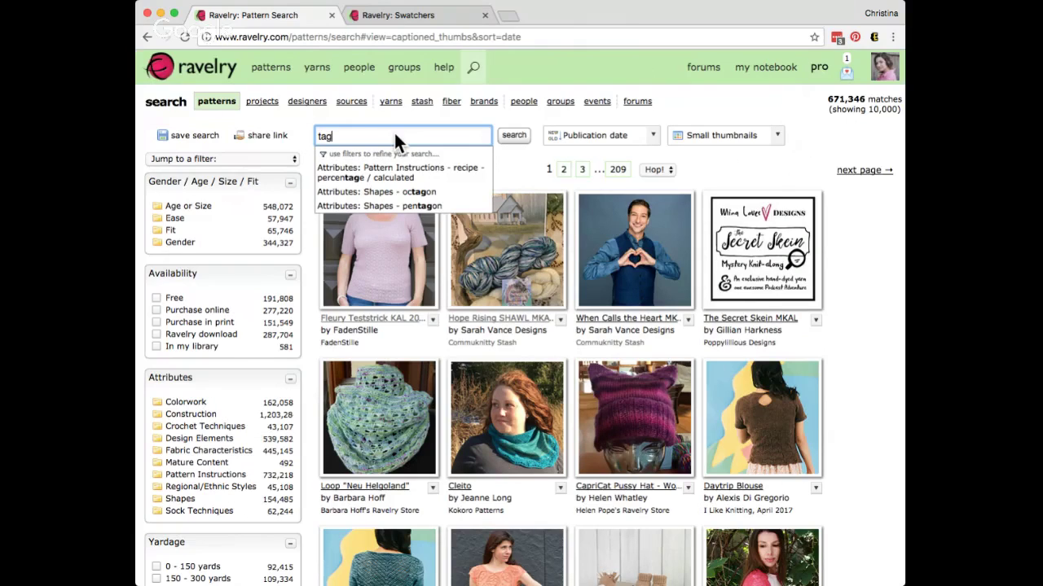
pyautogui.press('BackSpace')
pyautogui.press('BackSpace')
pyautogui.press('BackSpace')
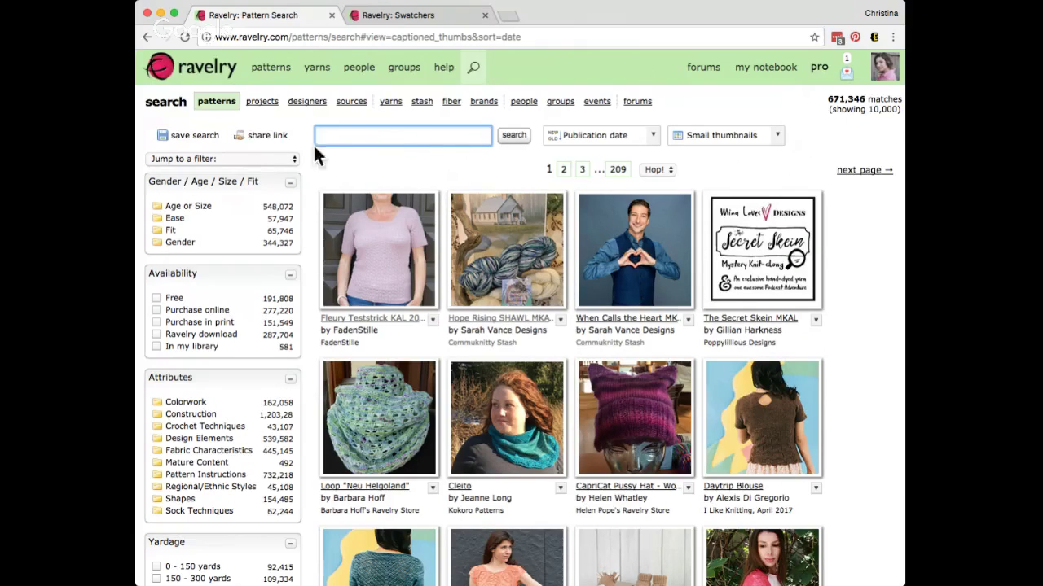
pyautogui.click(255, 159)
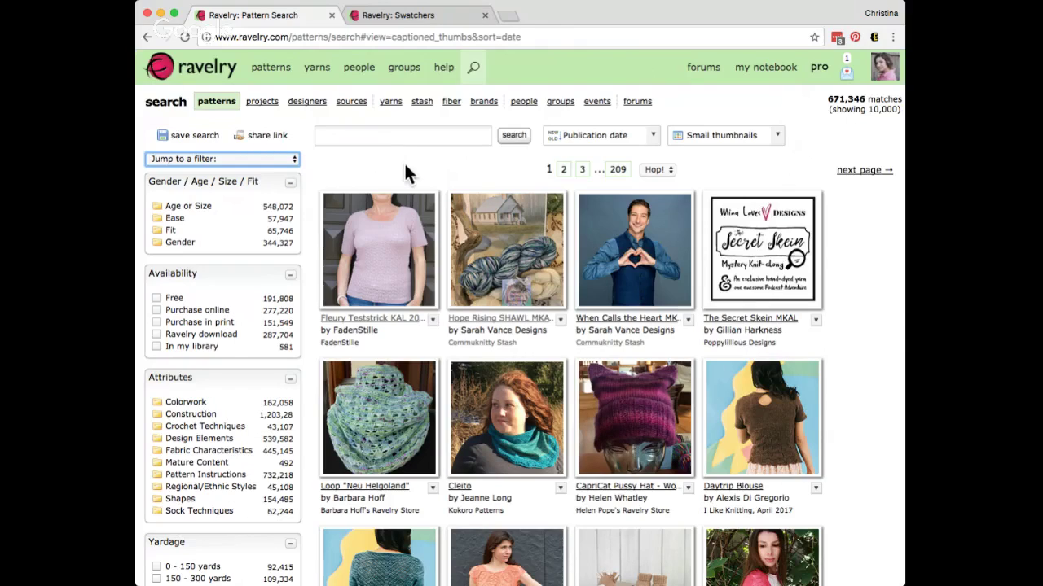
# - Switch the search to projects and filter them by the tag flag
pyautogui.click(262, 103)
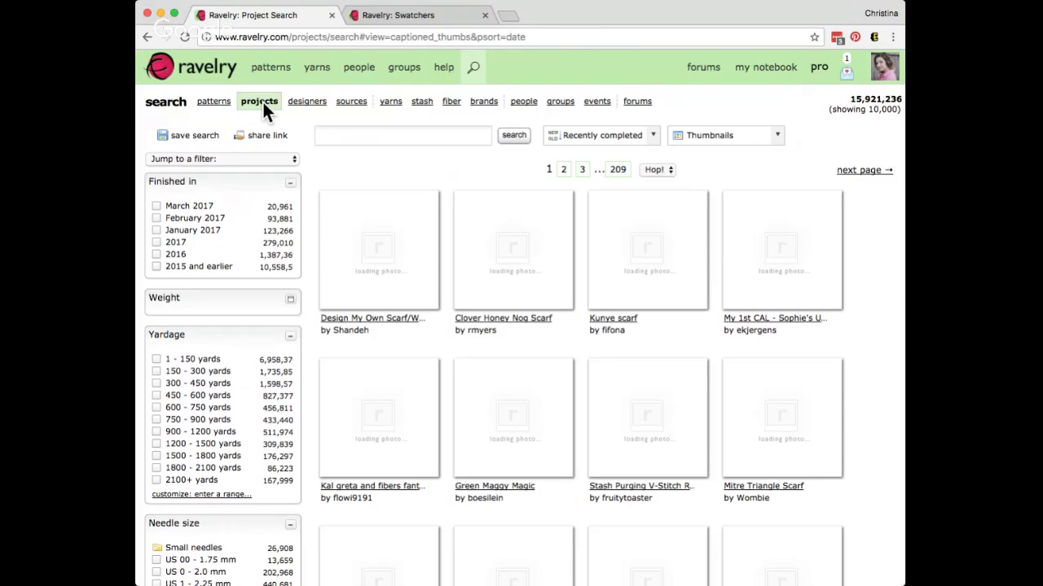
pyautogui.click(363, 139)
pyautogui.write('tag')
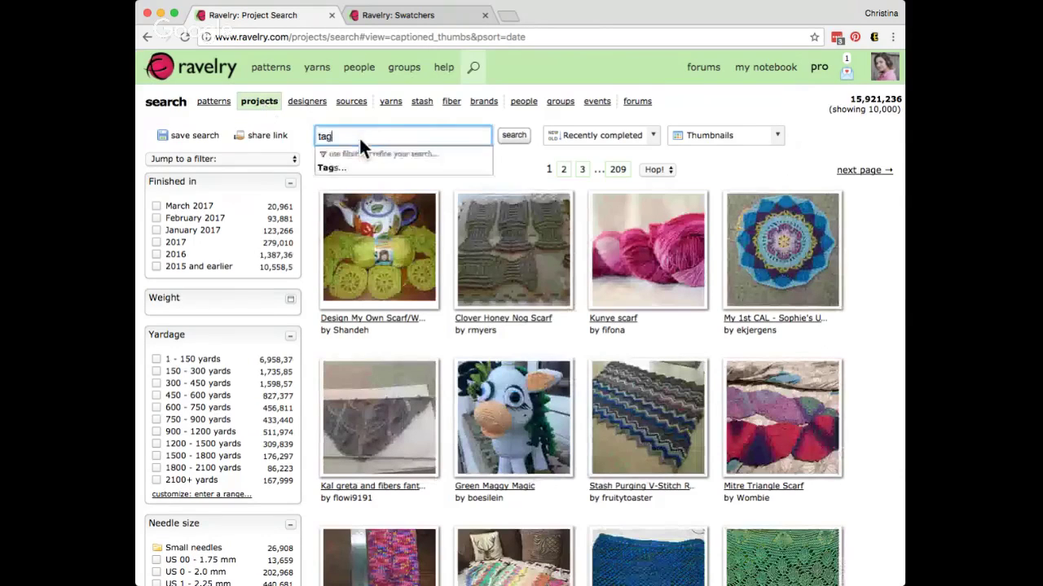
pyautogui.click(348, 168)
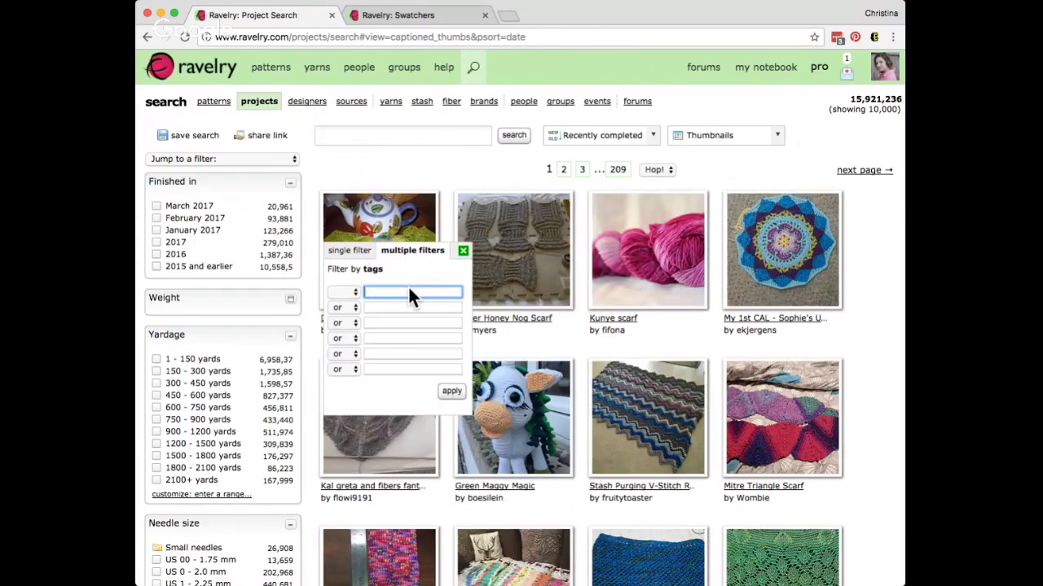
pyautogui.write('flag')
pyautogui.click(459, 392)
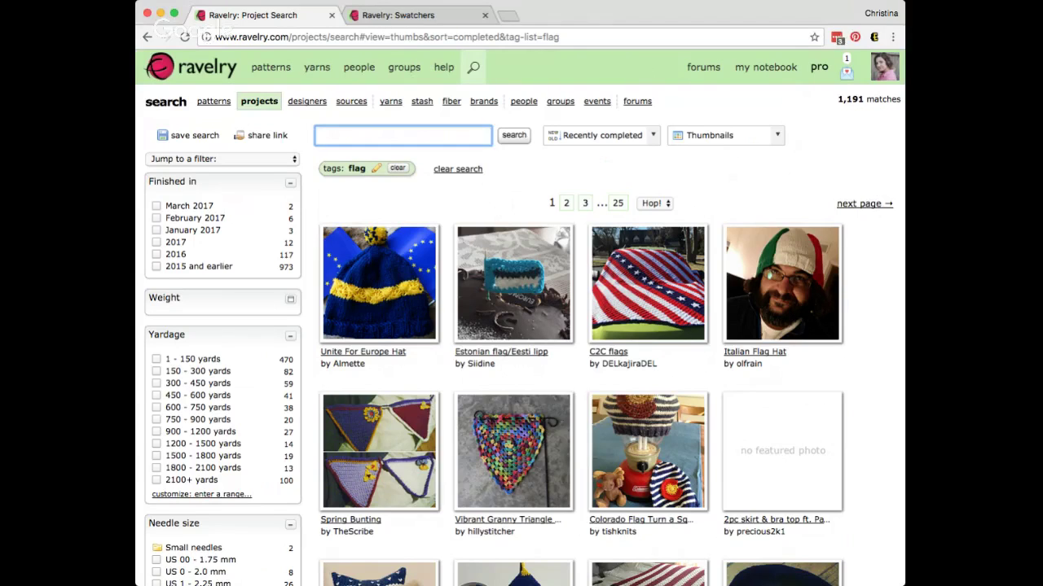
# - In the other browser window, add the tags knitting, circularyoke, icelandic, strokkur, stranded and fairisle to the Ravellenics Strokkur project
pyautogui.press('super+Tab')
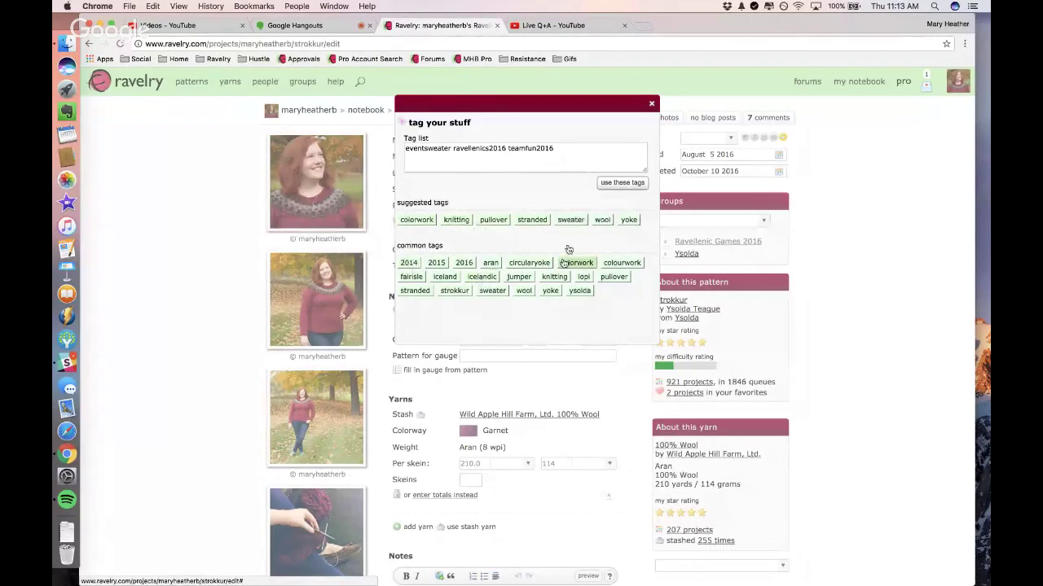
pyautogui.click(623, 182)
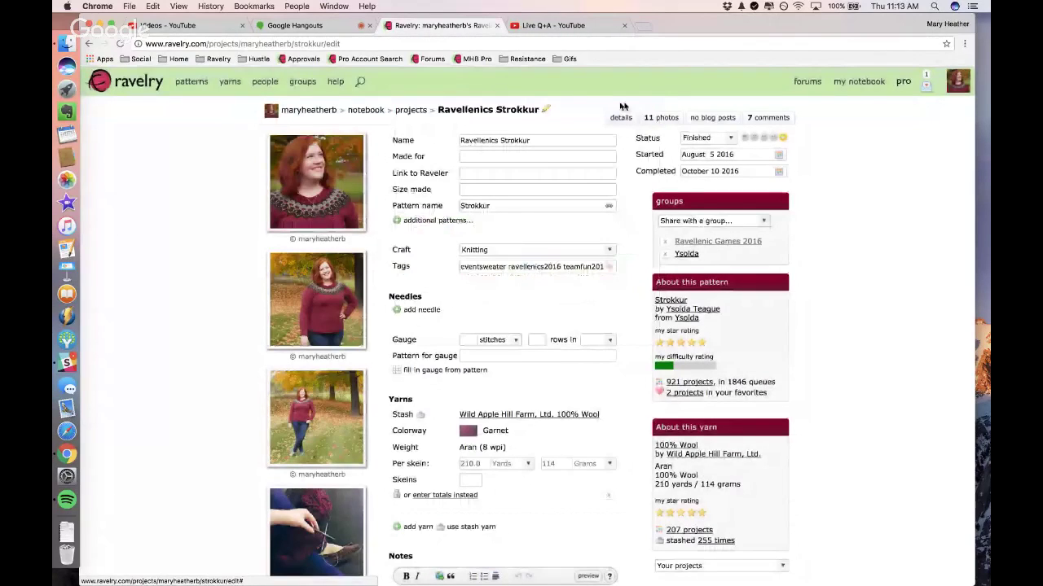
pyautogui.click(612, 272)
pyautogui.click(544, 276)
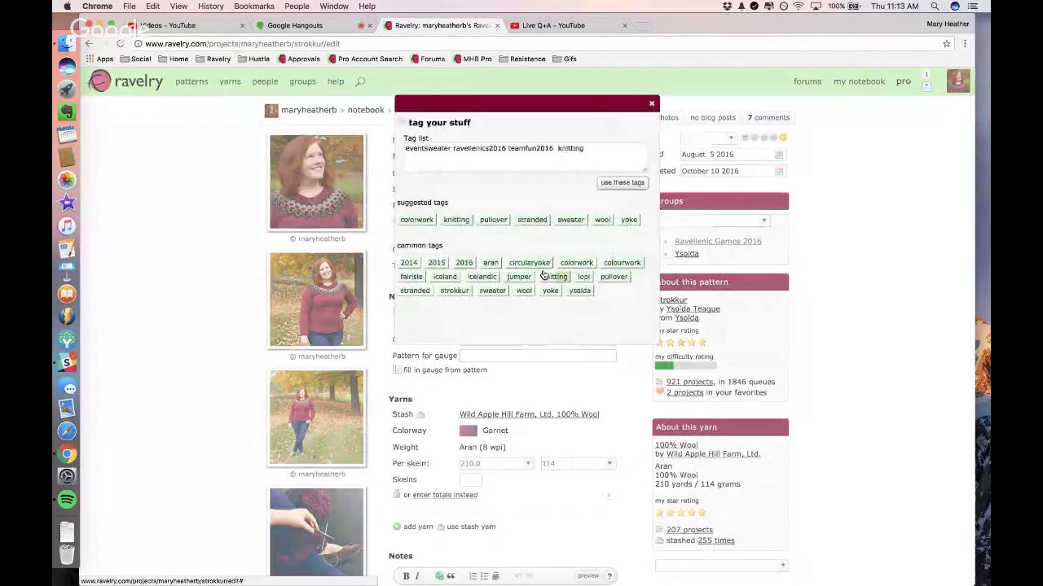
pyautogui.click(529, 262)
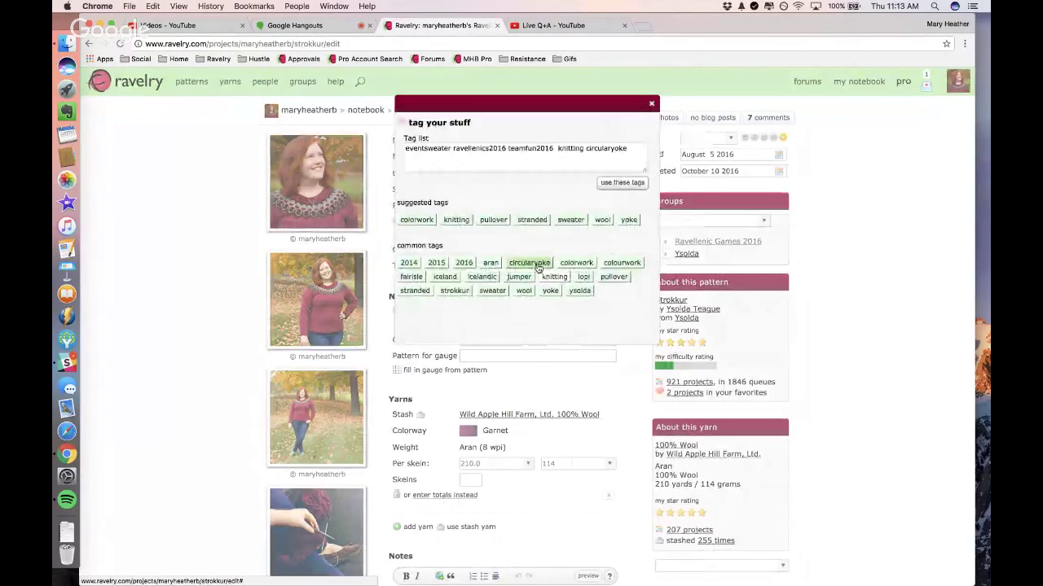
pyautogui.click(487, 279)
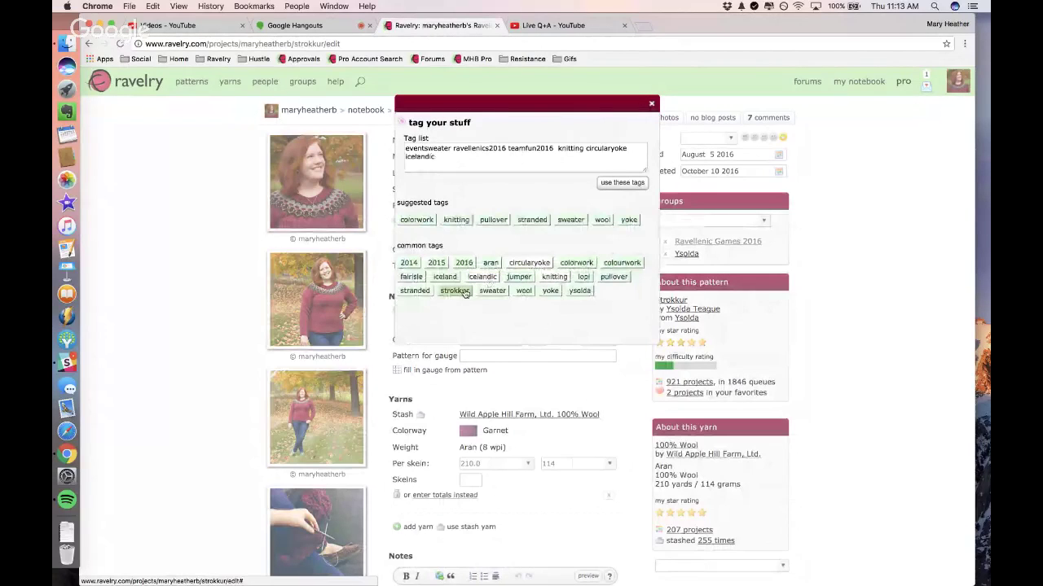
pyautogui.click(463, 291)
pyautogui.click(414, 290)
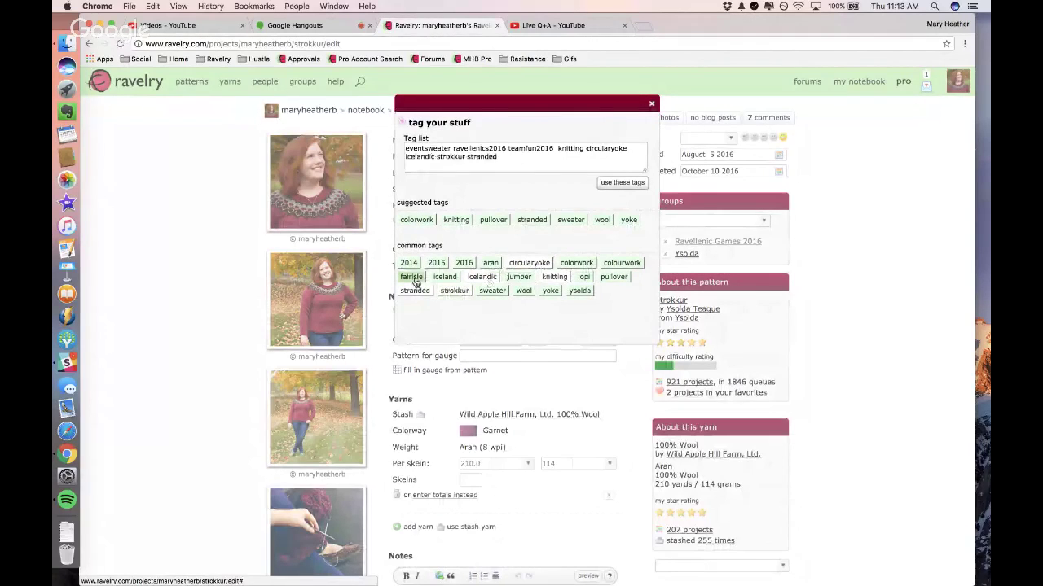
pyautogui.click(412, 277)
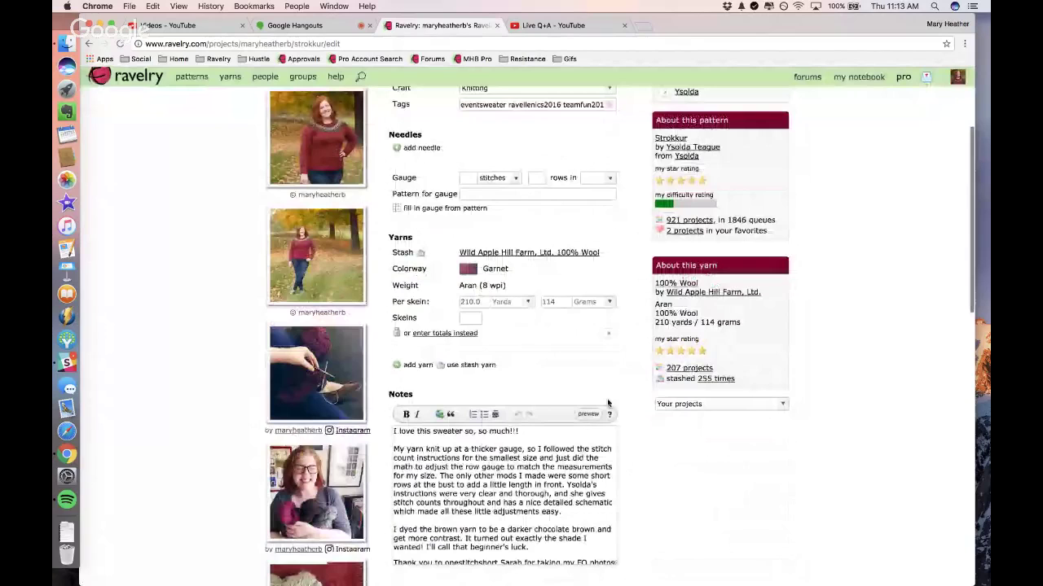
# - Save the Ravellenics Strokkur project changes and switch to the Google Hangouts page
pyautogui.scroll(-3, 608, 403)
pyautogui.click(596, 433)
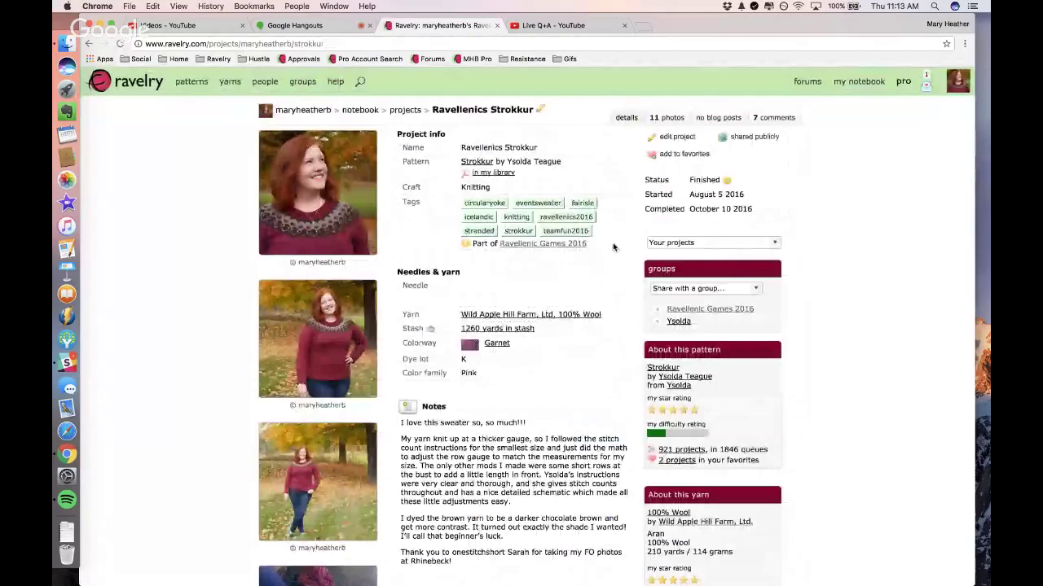
pyautogui.click(289, 26)
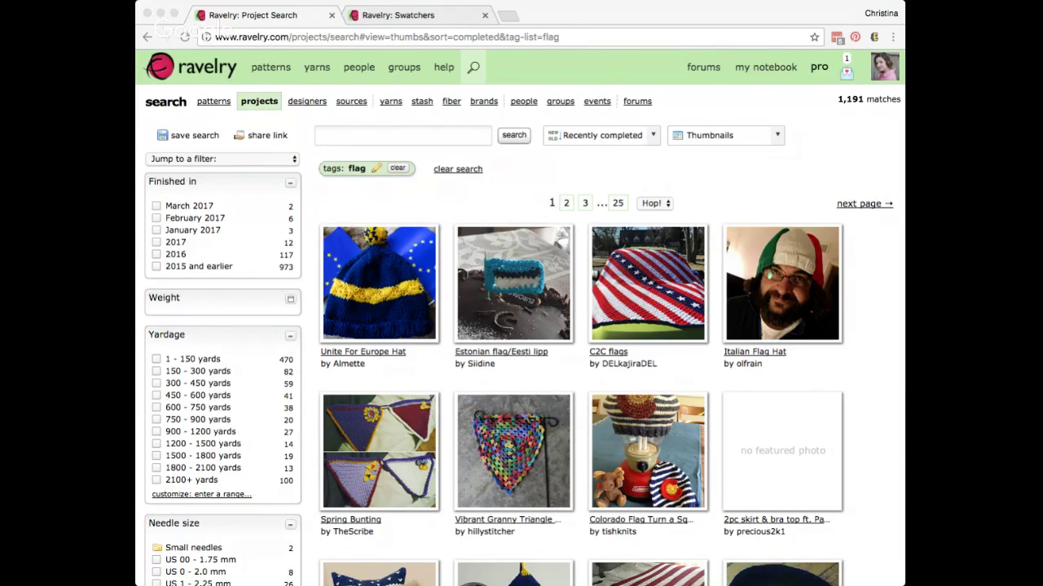
# - Open the notebook's library in the project search window and search it for pom pom
pyautogui.click(403, 135)
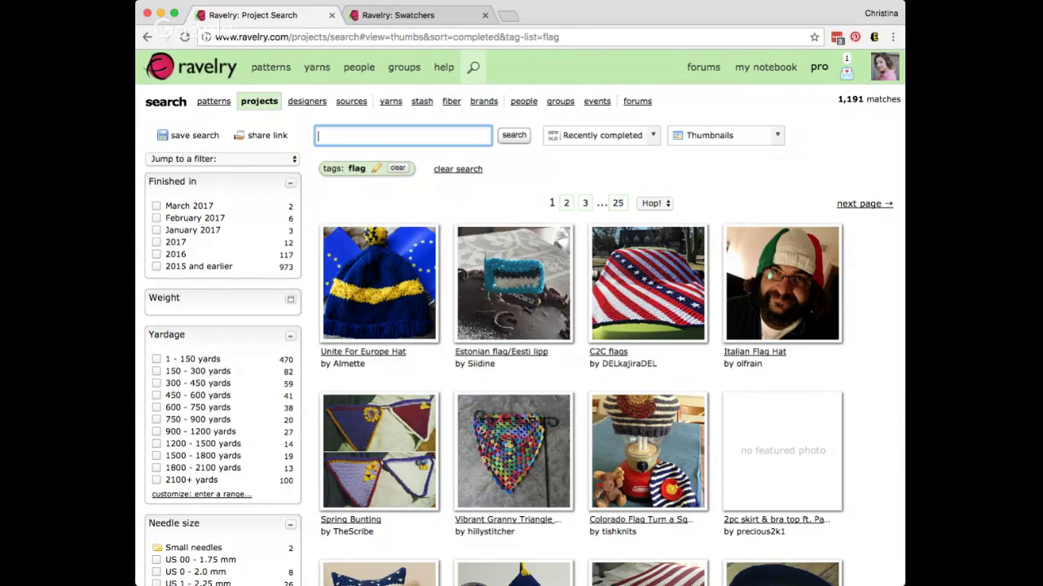
pyautogui.moveTo(703, 68)
pyautogui.moveTo(766, 67)
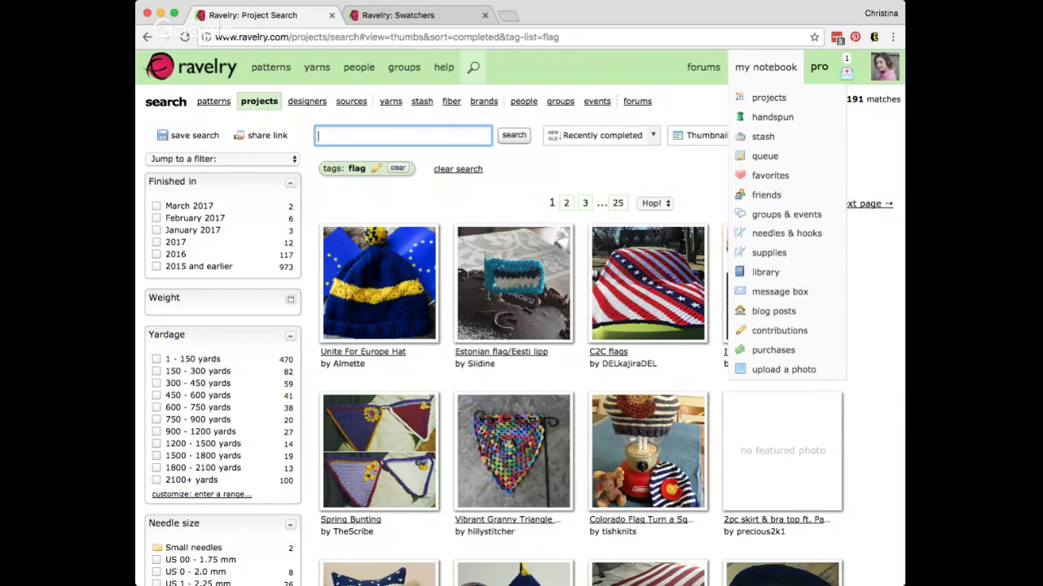
pyautogui.click(766, 272)
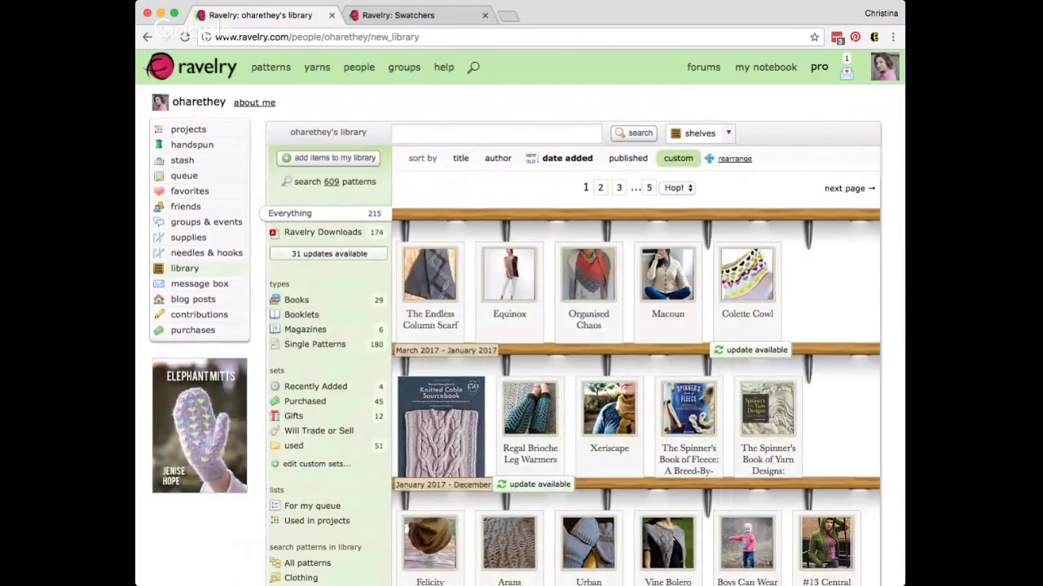
pyautogui.click(497, 133)
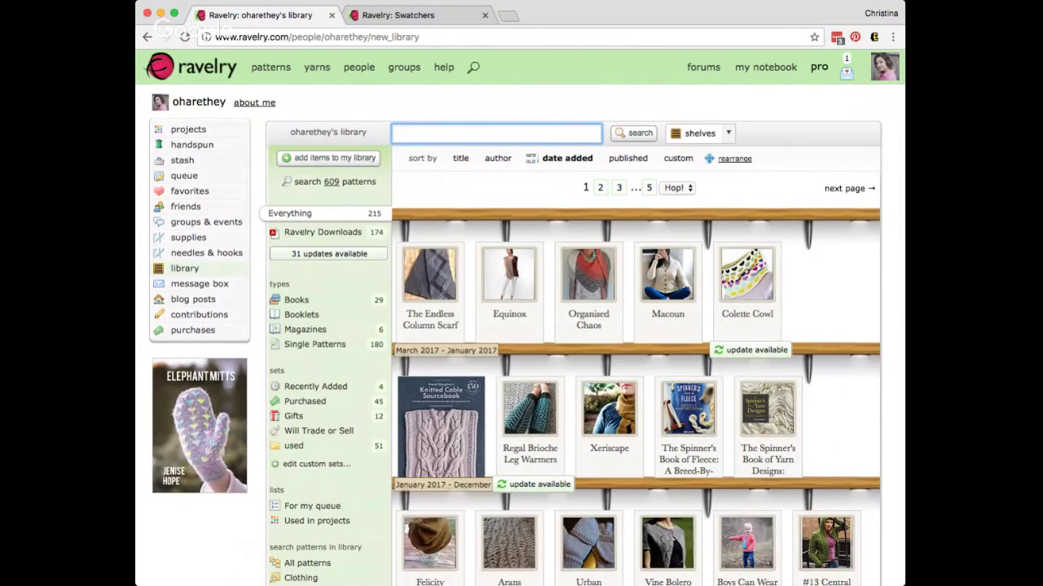
pyautogui.write('pom pom')
pyautogui.press('Return')
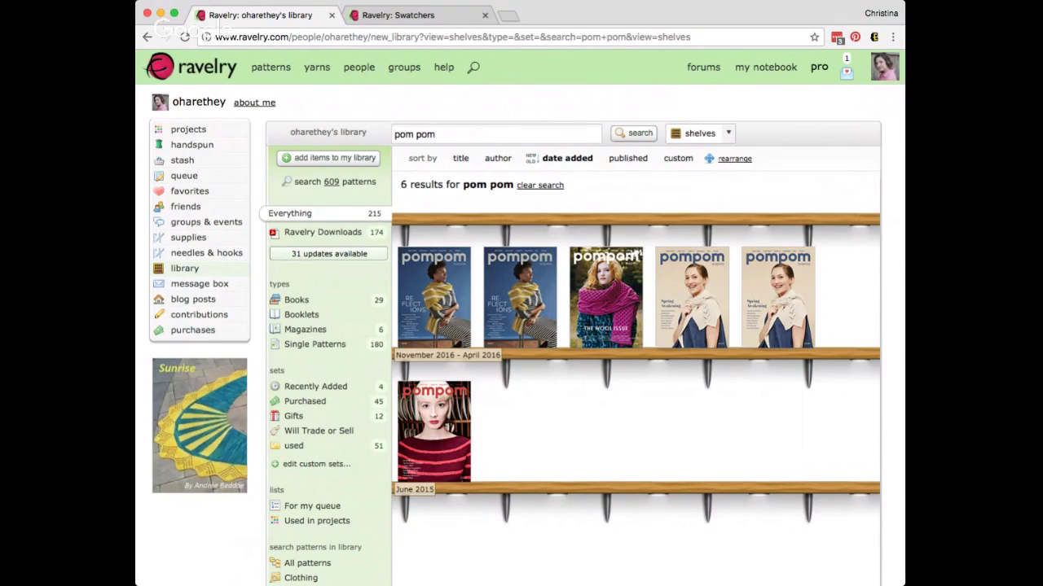
# - Search the library for the pattern name jean instead of pom pom
pyautogui.moveTo(438, 134); pyautogui.dragTo(394, 134)
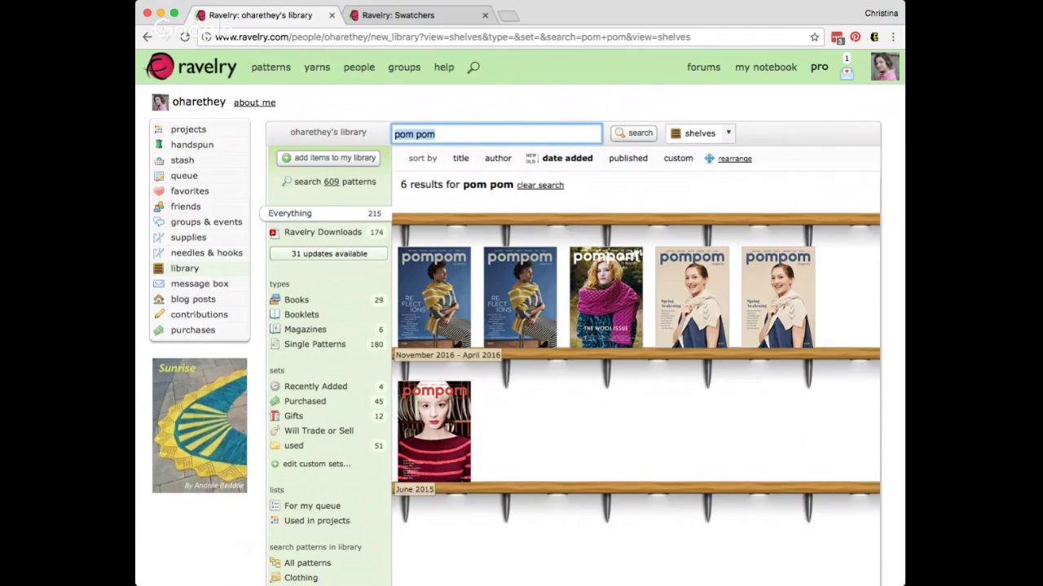
pyautogui.press('BackSpace')
pyautogui.write('jean')
pyautogui.press('Return')
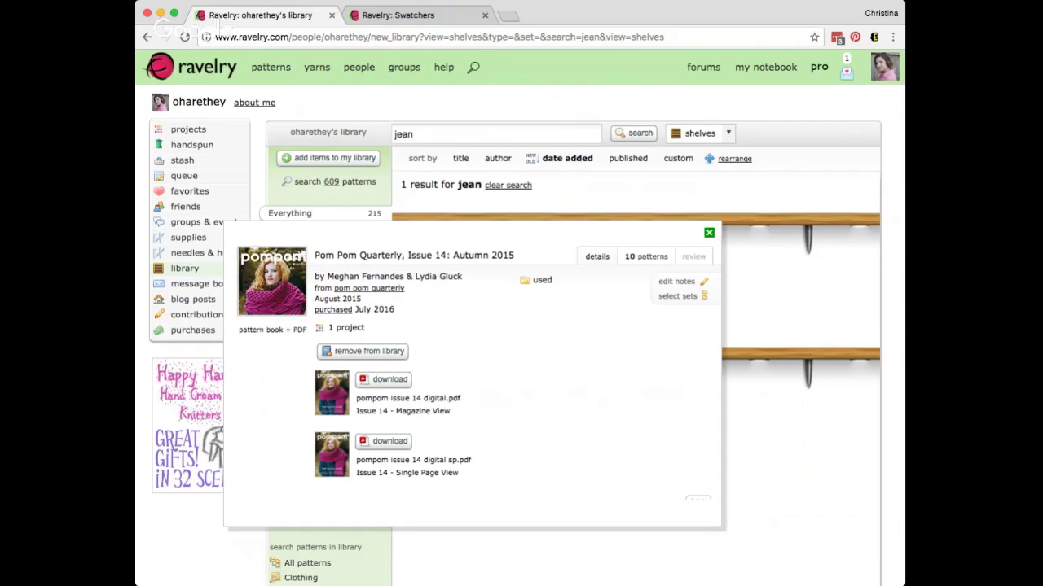
# - Look through the pattern list of Pom Pom Quarterly, Issue 14: Autumn 2015, and close the issue's details
pyautogui.click(645, 256)
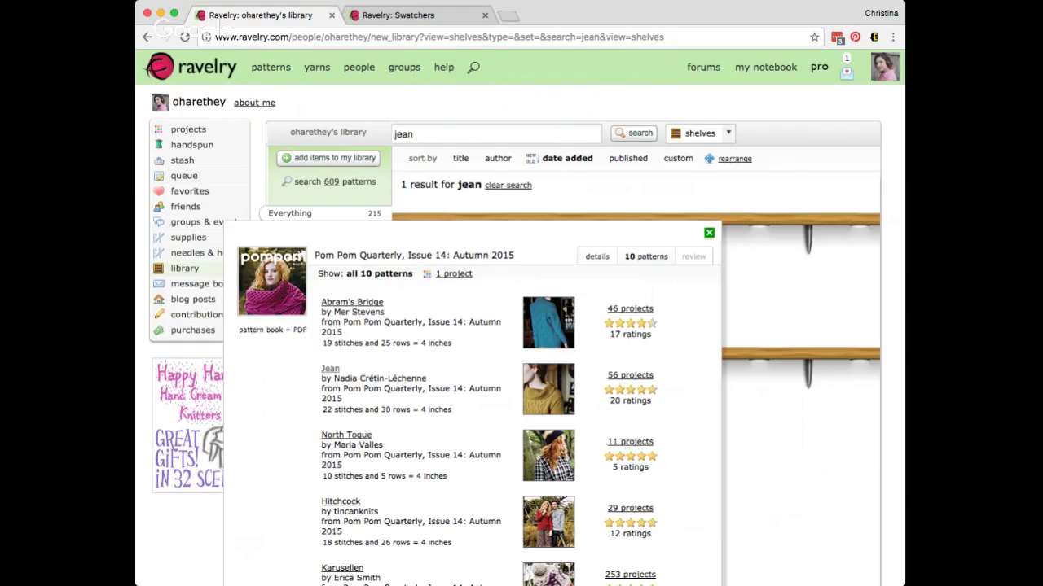
pyautogui.press('Escape')
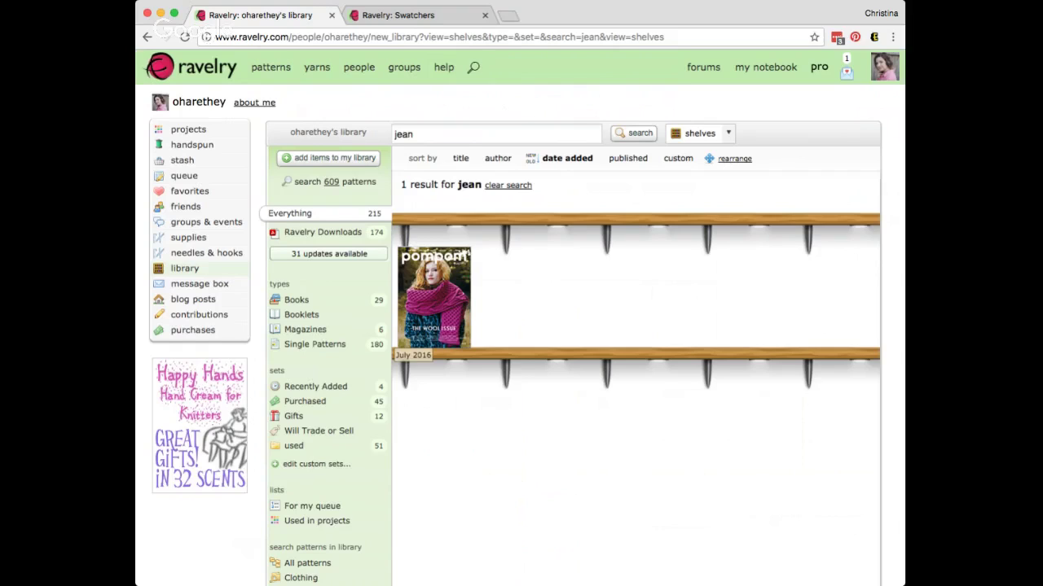
pyautogui.moveTo(703, 67)
pyautogui.press('super+Tab')
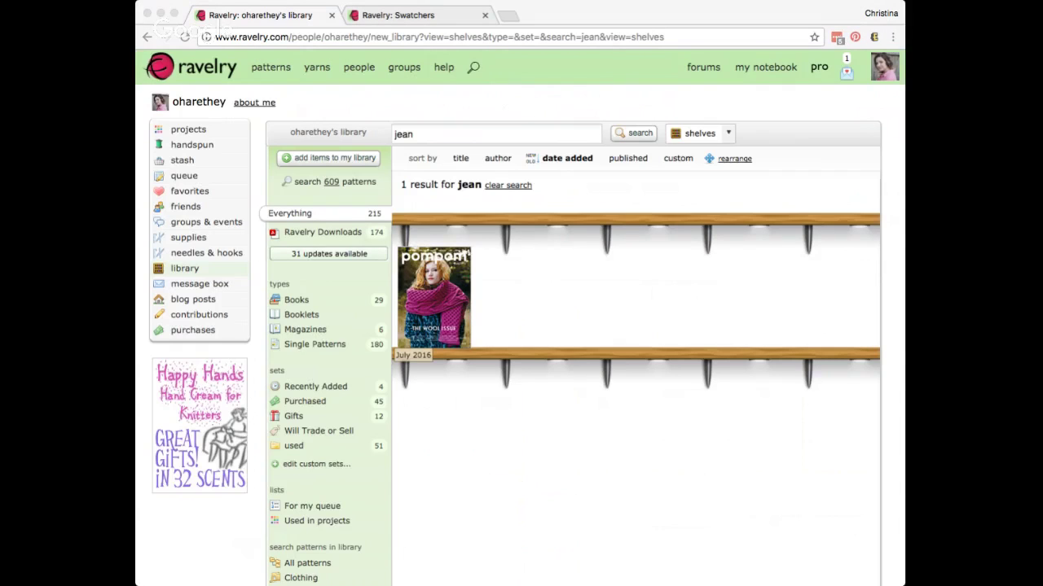